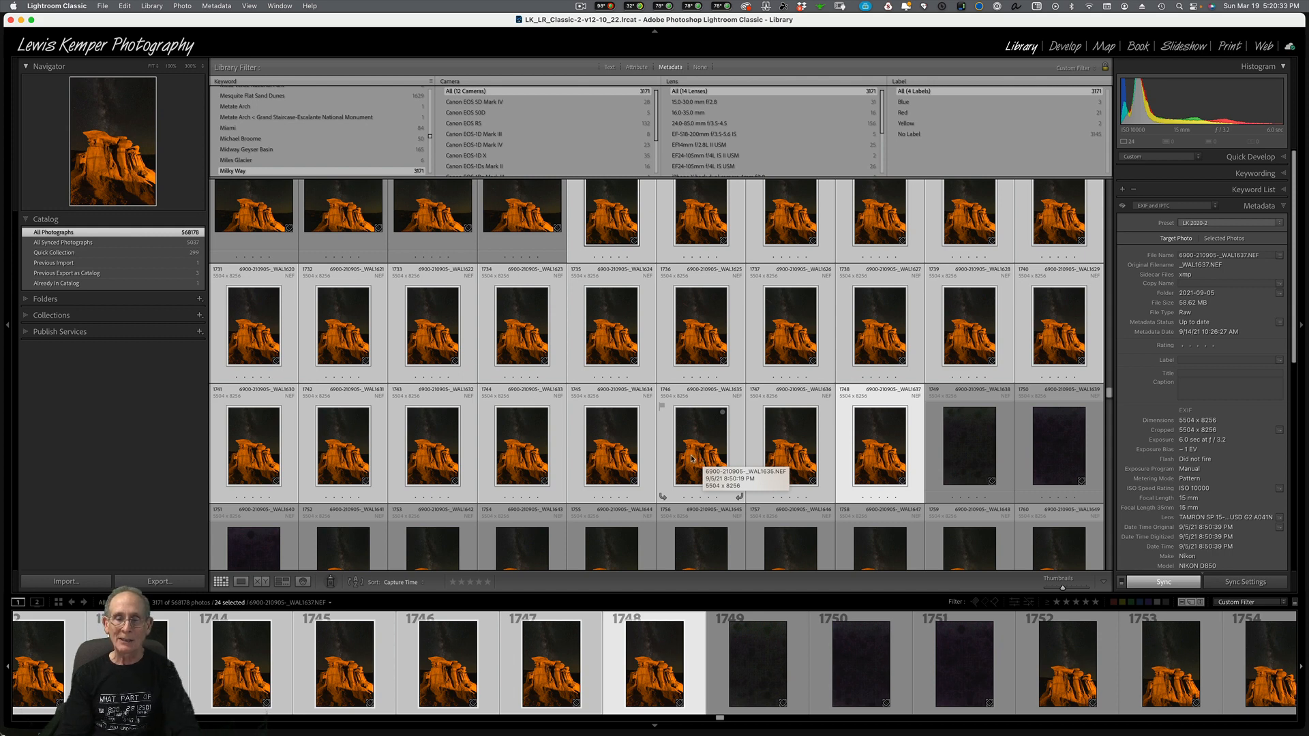
Step: Open the selected hoodoo night-sky photographs in Starry Landscape Stacker
{"action": "left_click_drag", "start_coordinate": [693, 458], "coordinate": [476, 730]}
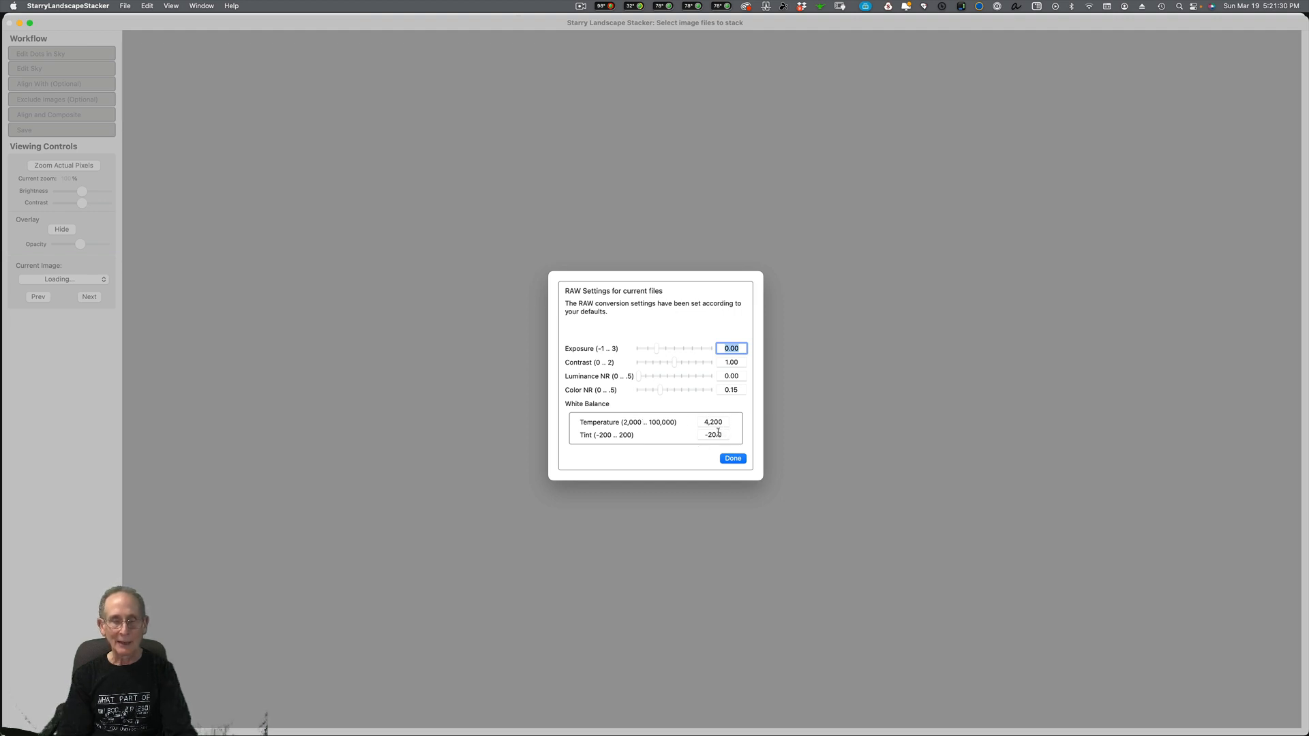
{"action": "key", "text": "super+Tab"}
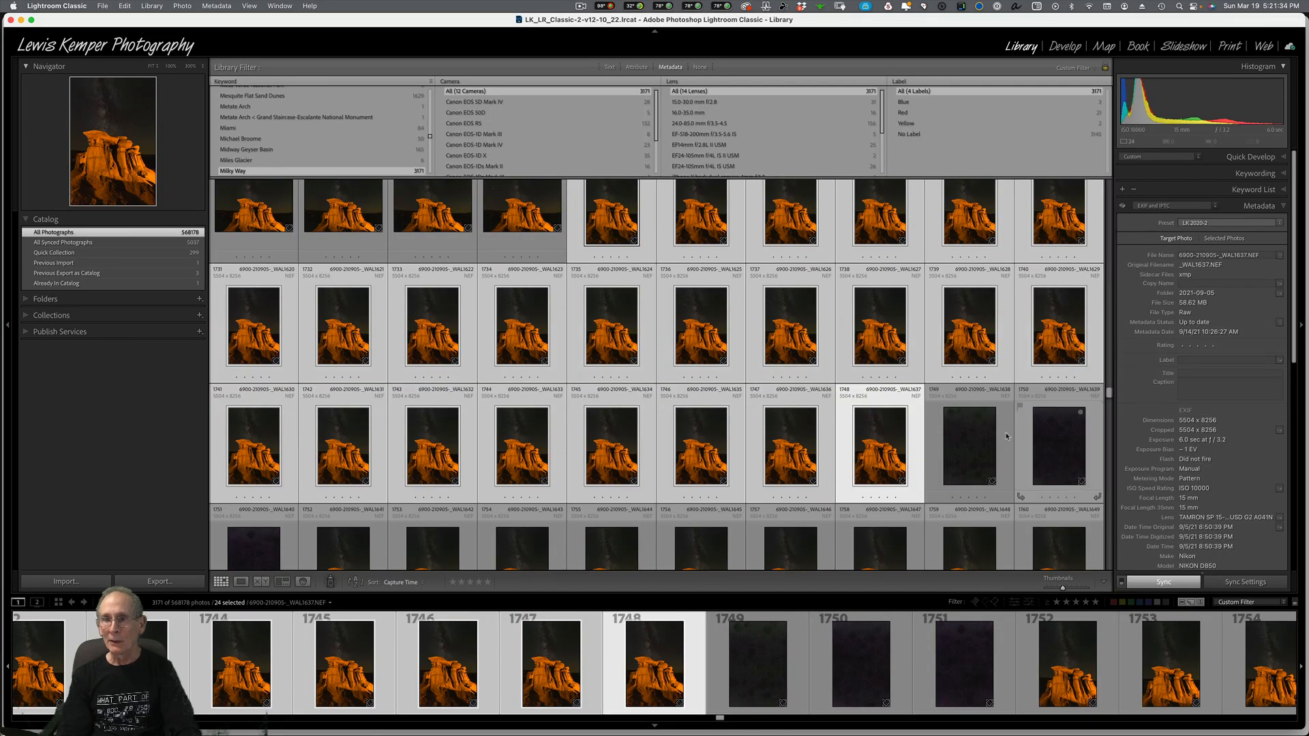
{"action": "left_click", "coordinate": [936, 436]}
{"action": "key", "text": "Left"}
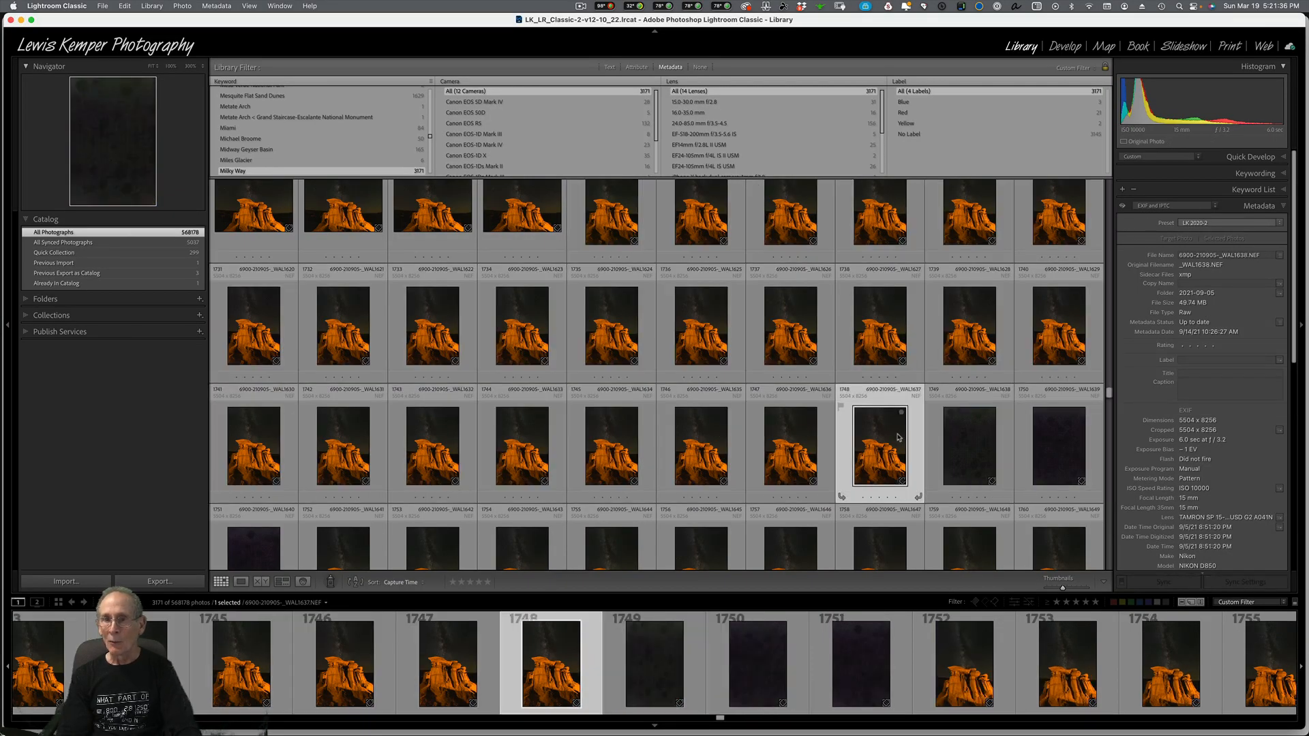
{"action": "key", "text": "d"}
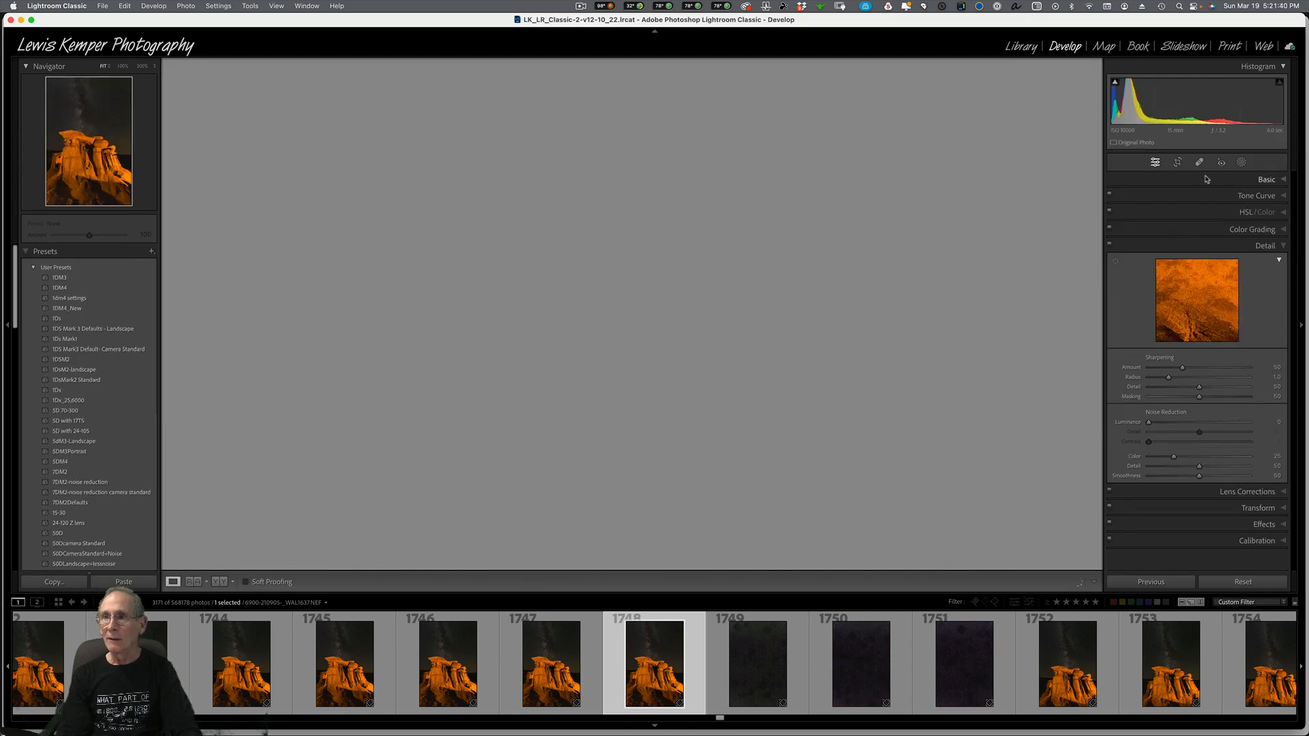
{"action": "left_click", "coordinate": [1266, 181]}
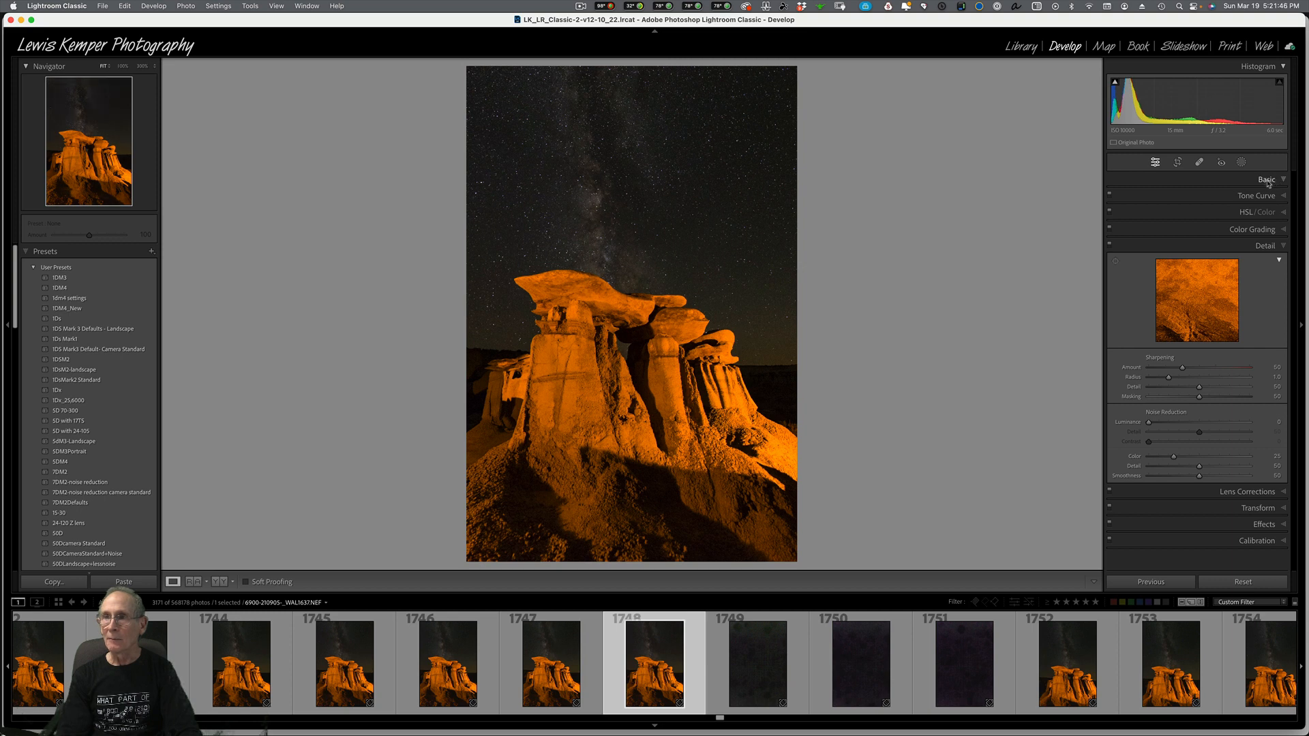
{"action": "left_click", "coordinate": [1268, 183]}
{"action": "left_click", "coordinate": [1269, 182]}
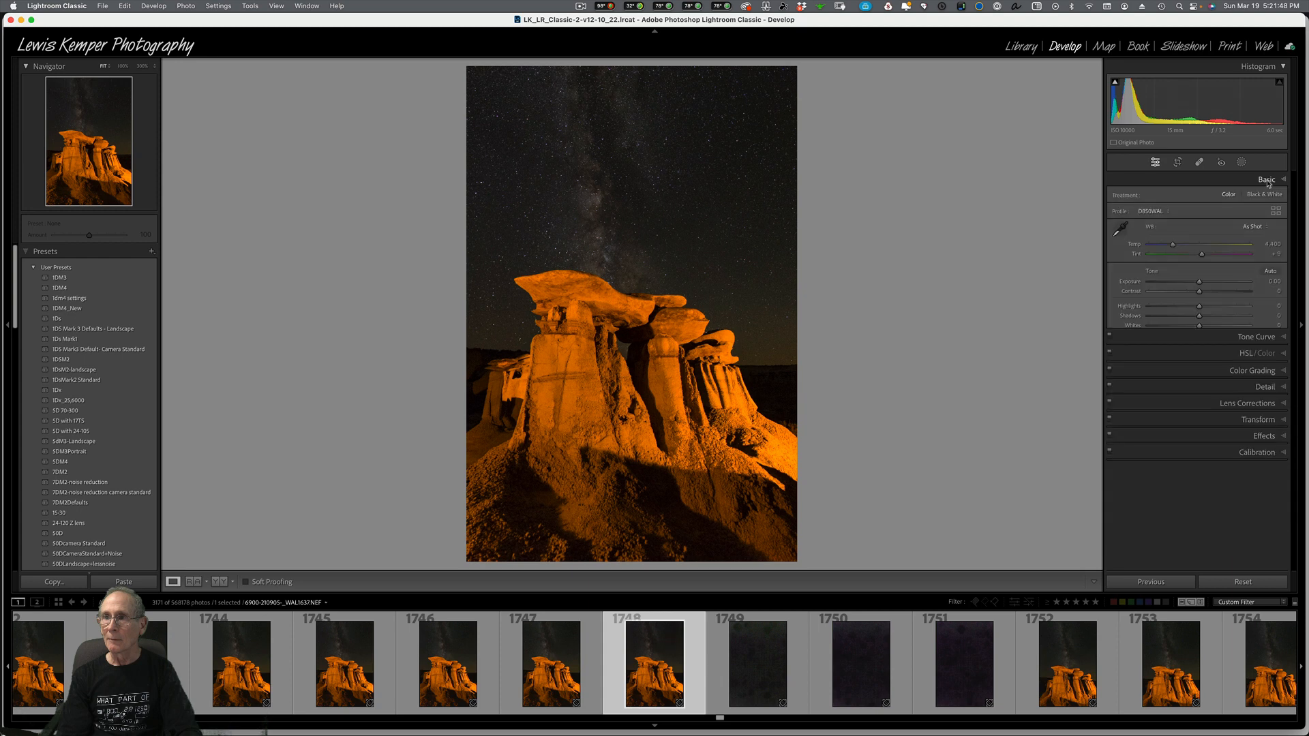
{"action": "left_click", "coordinate": [1267, 181]}
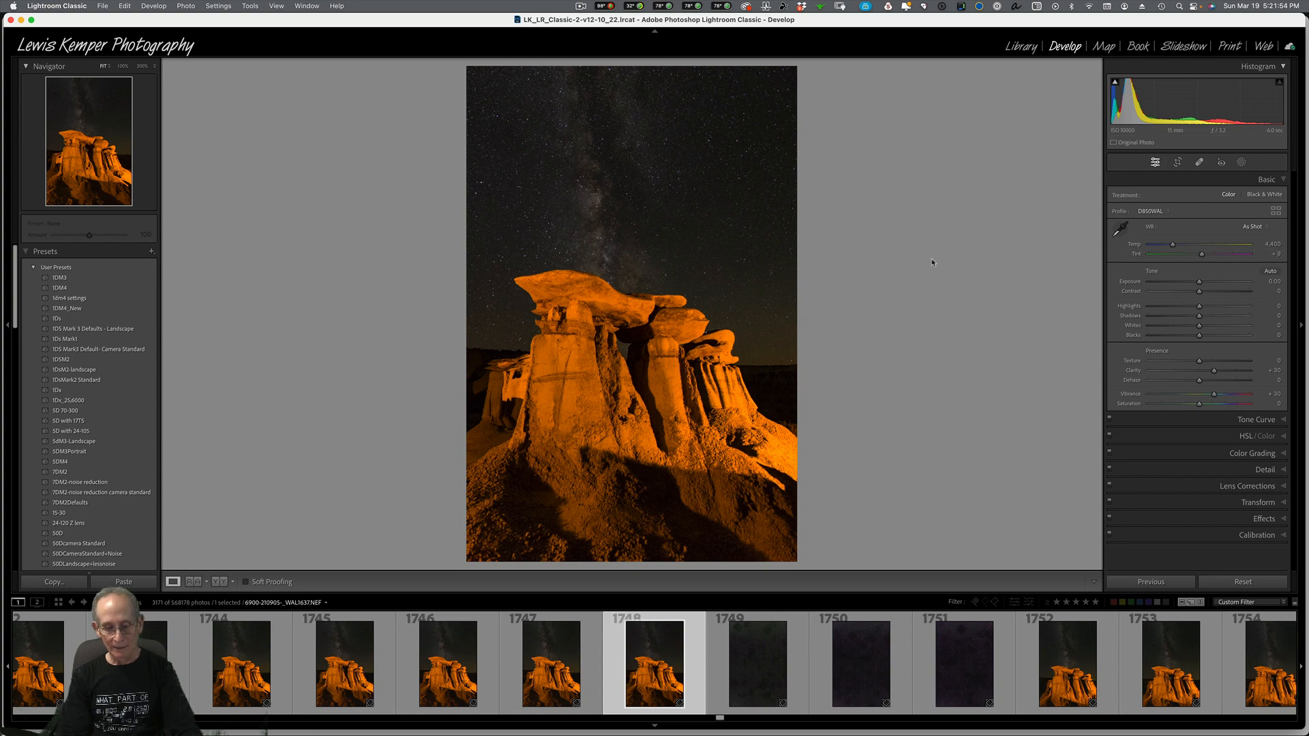
Step: Switch to Starry Landscape Stacker and apply RAW white balance settings of temperature 4,400 and tint 9.0 to all loaded images
{"action": "key", "text": "super+Tab"}
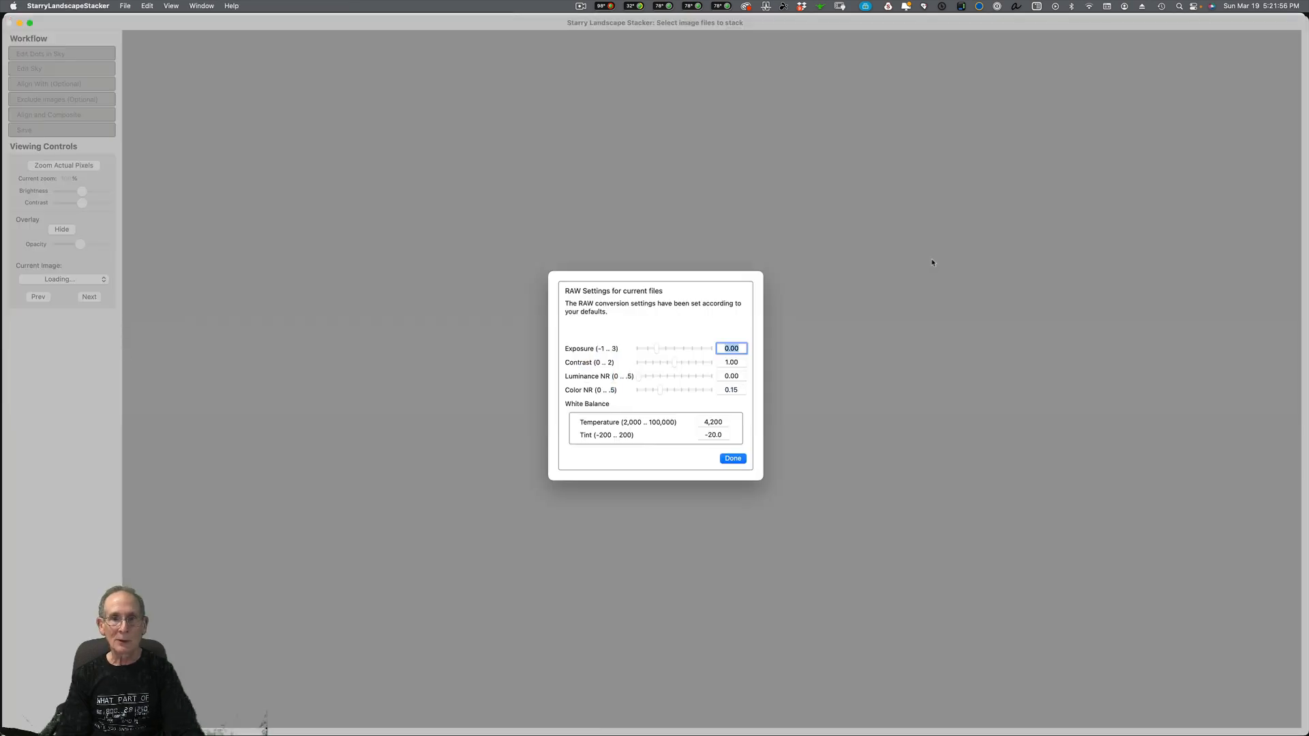
{"action": "left_click", "coordinate": [711, 422]}
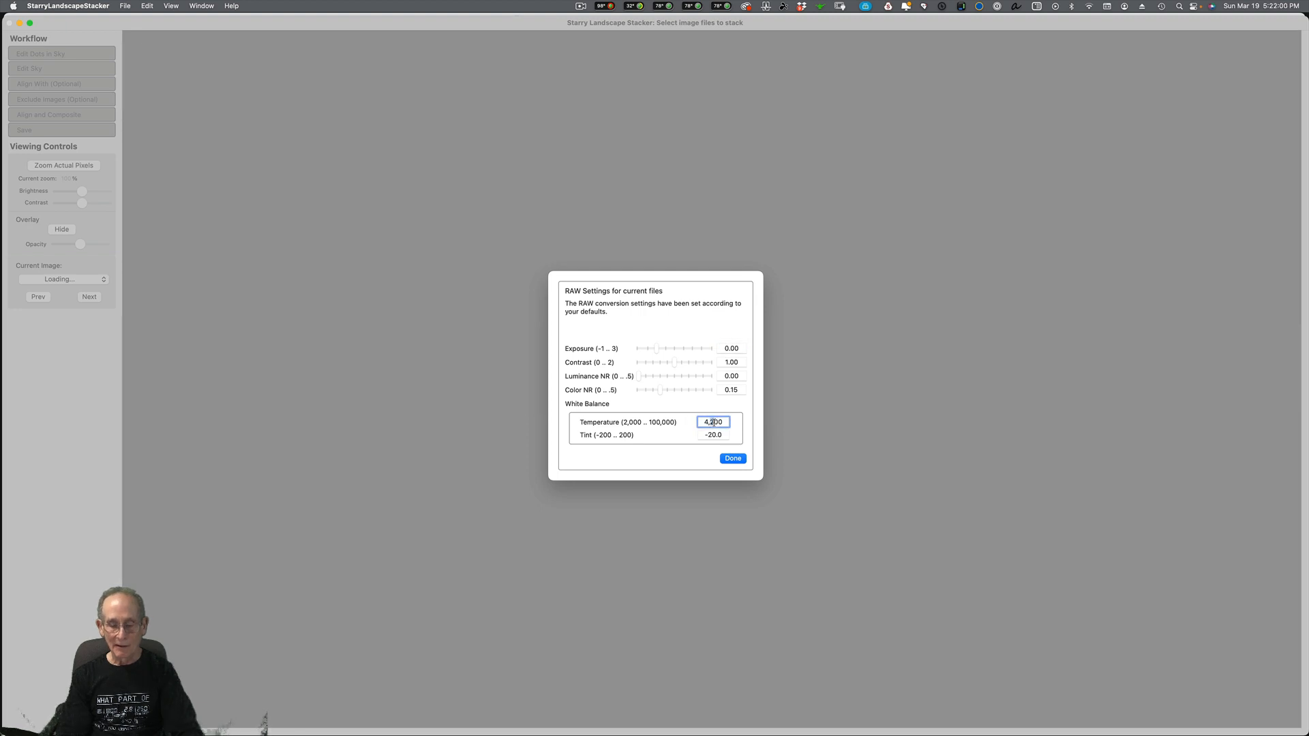
{"action": "type", "text": "4"}
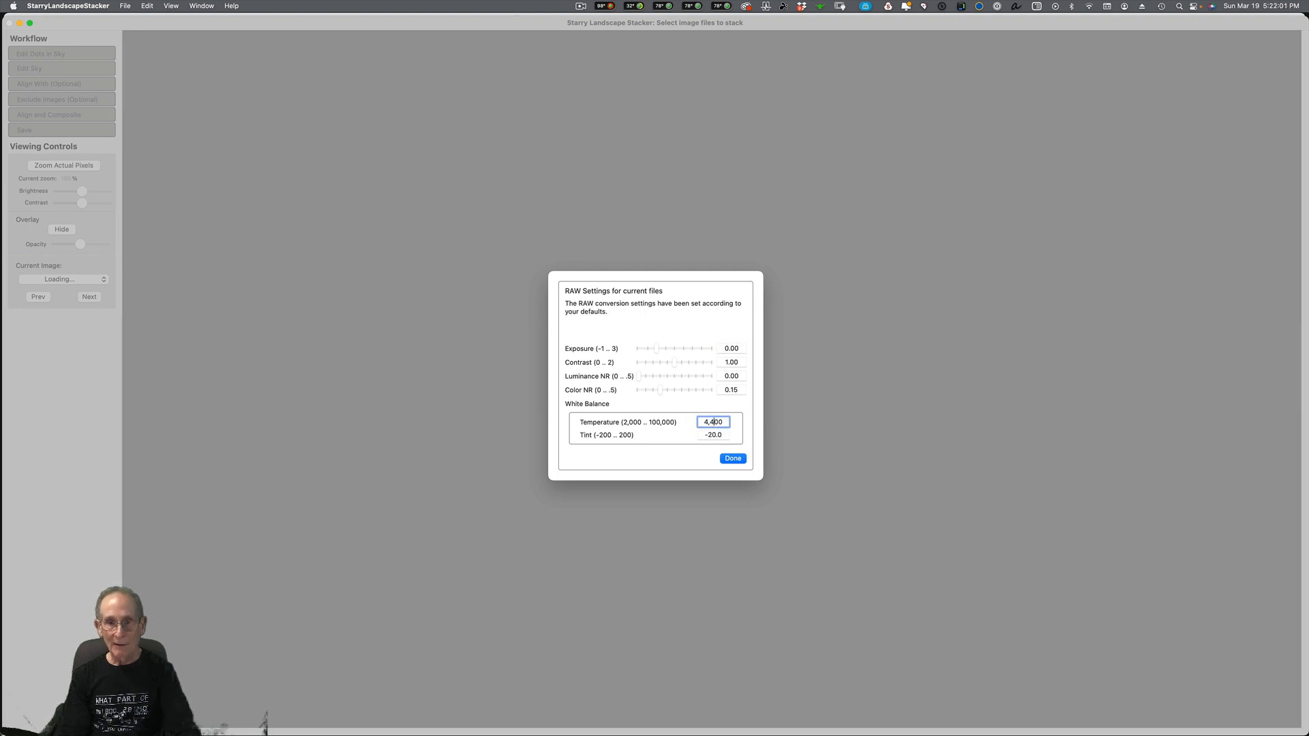
{"action": "left_click", "coordinate": [707, 436]}
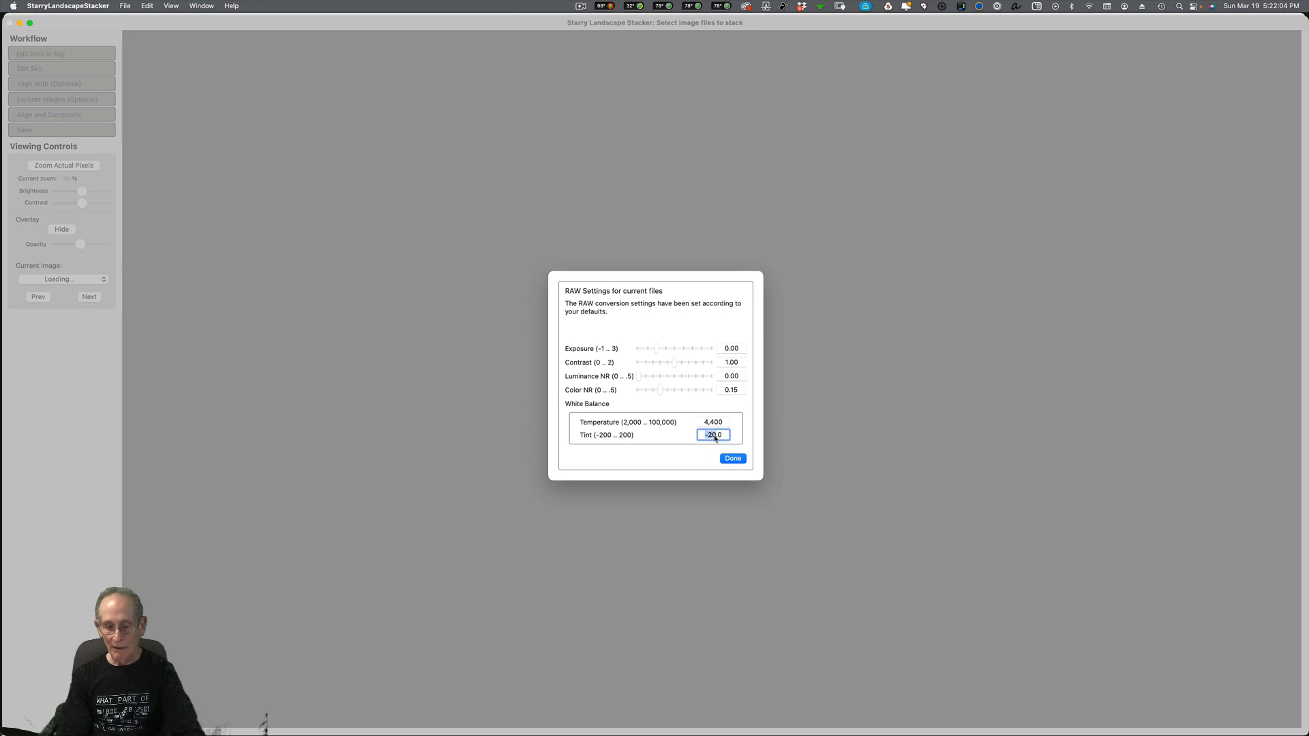
{"action": "type", "text": "90"}
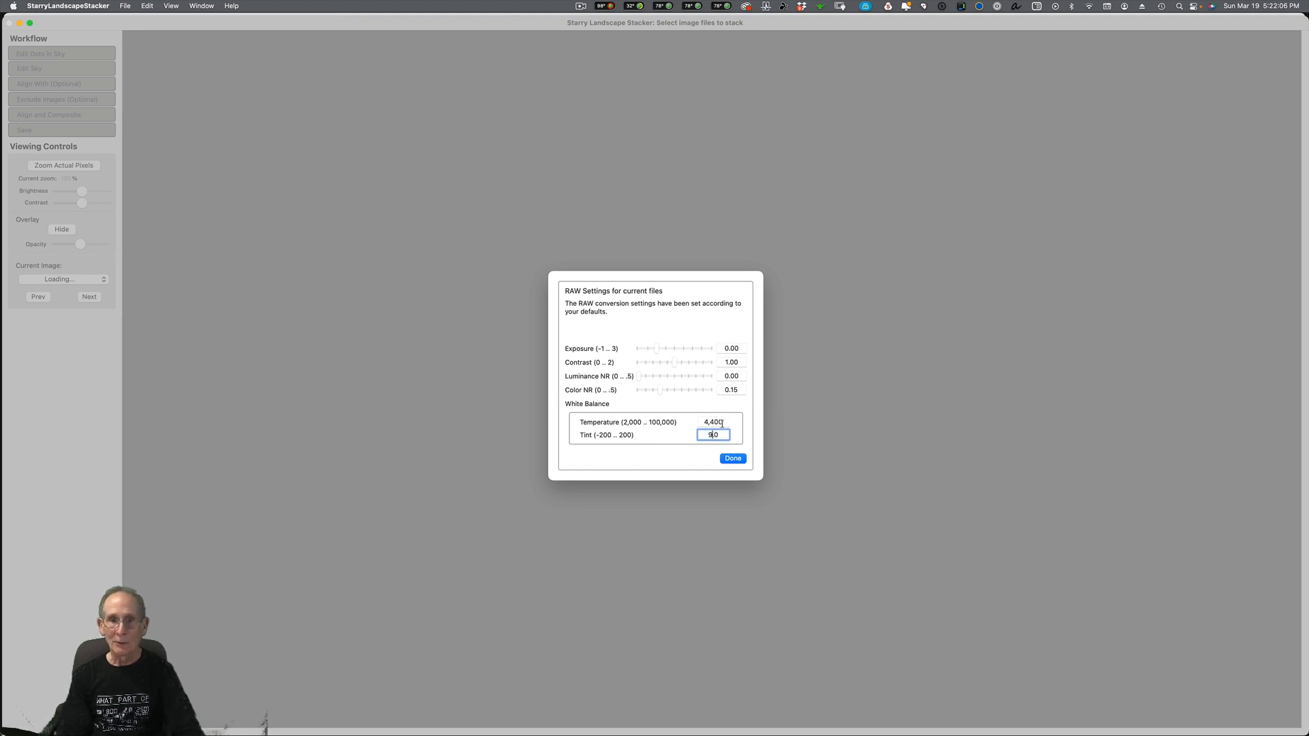
{"action": "left_click", "coordinate": [733, 459]}
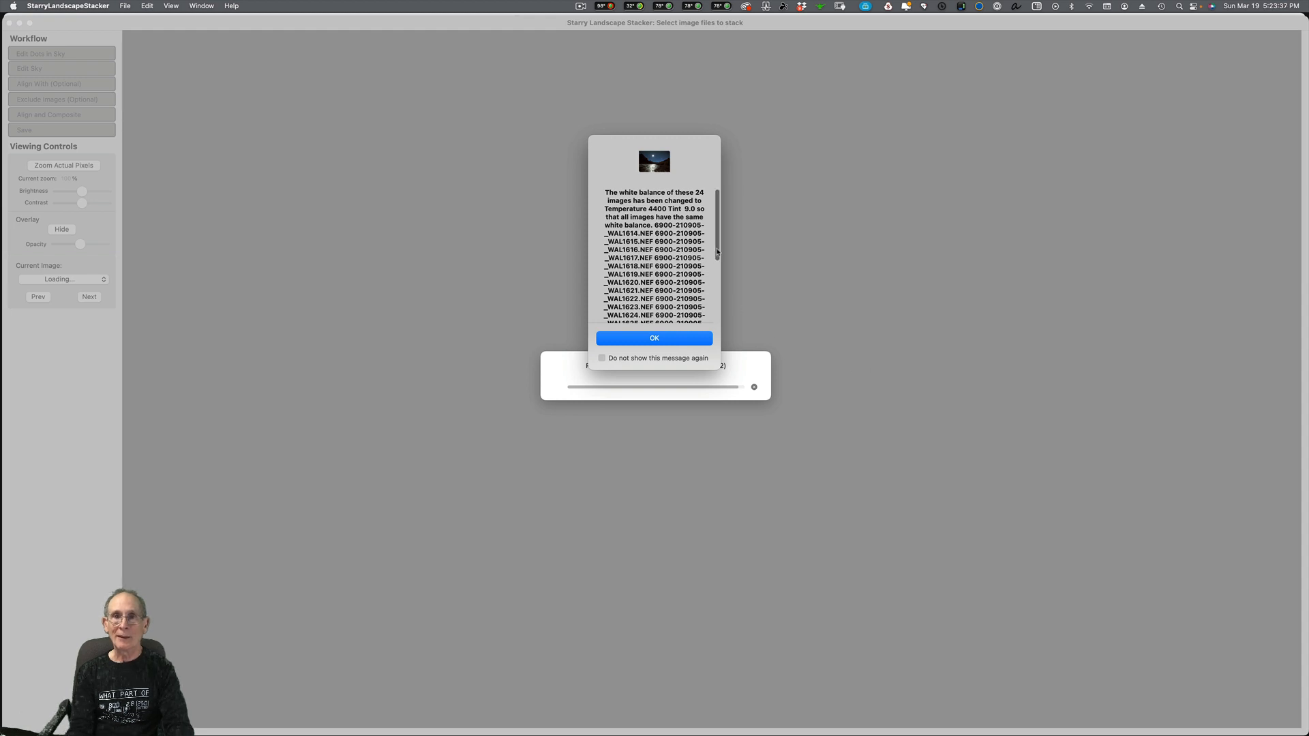
{"action": "scroll", "coordinate": [713, 266], "scroll_direction": "down", "scroll_amount": 5}
{"action": "scroll", "coordinate": [673, 323], "scroll_direction": "up", "scroll_amount": 4}
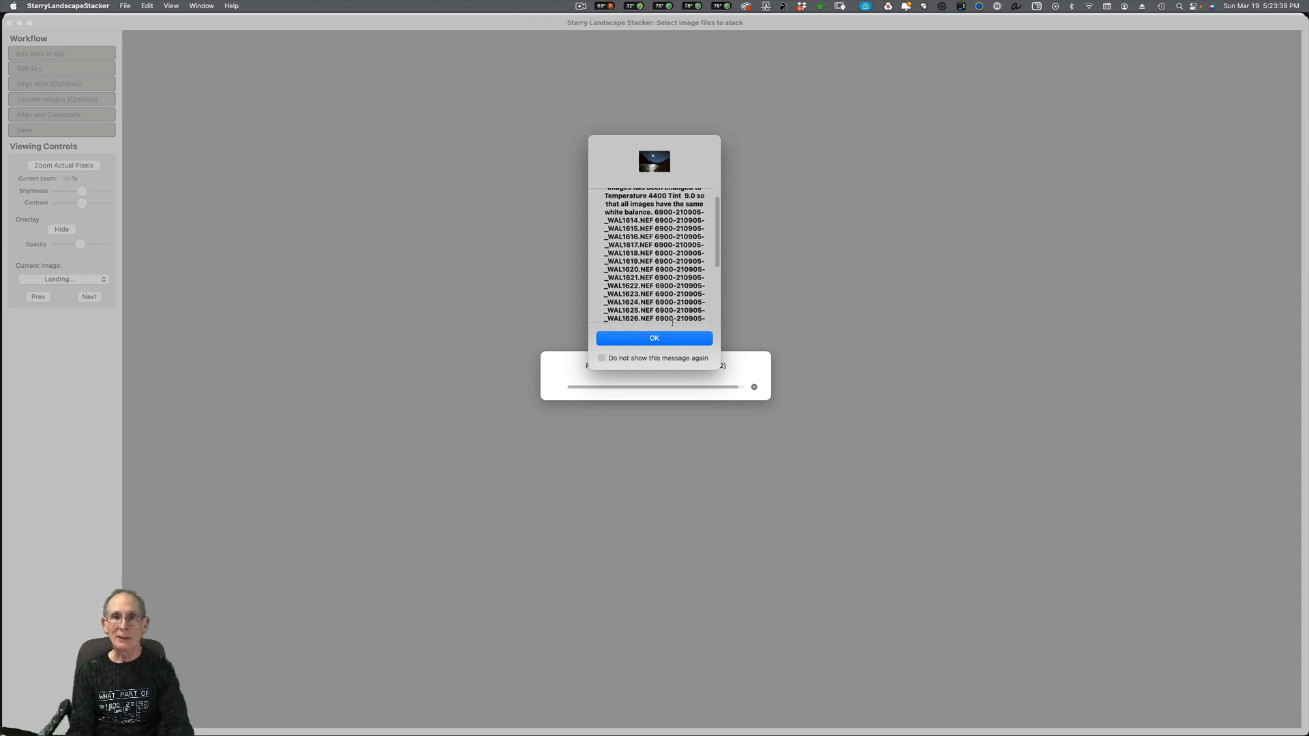
{"action": "left_click", "coordinate": [679, 338]}
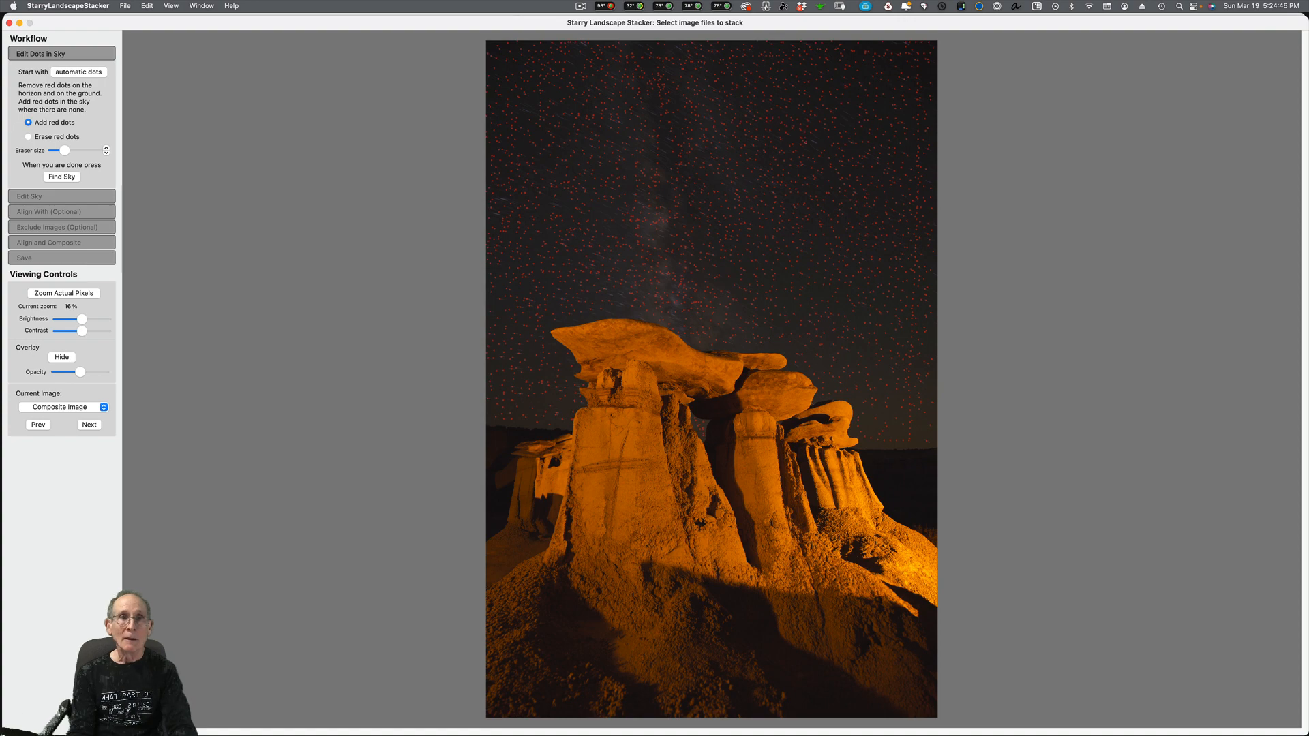
Step: Generate the sky mask from the automatic dots and paint the stray sky patch on the hoodoo as ground
{"action": "left_click", "coordinate": [60, 177]}
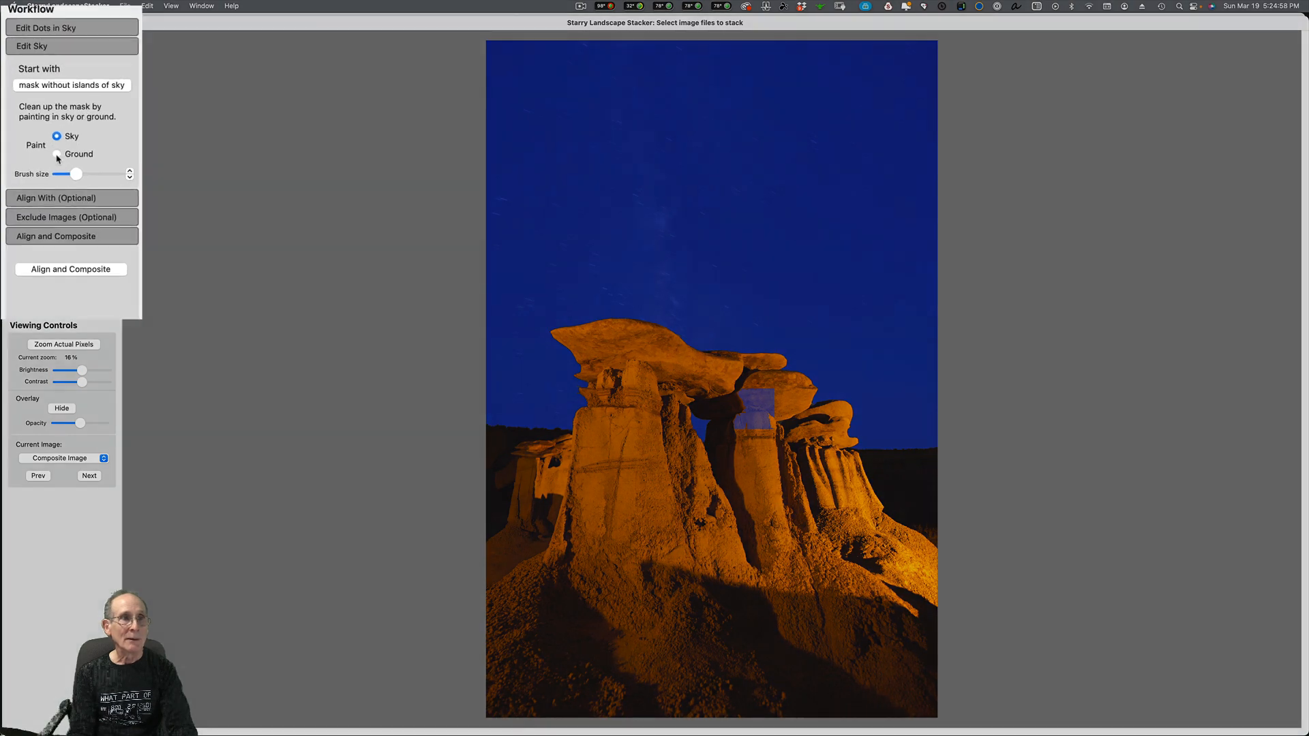
{"action": "left_click", "coordinate": [49, 157]}
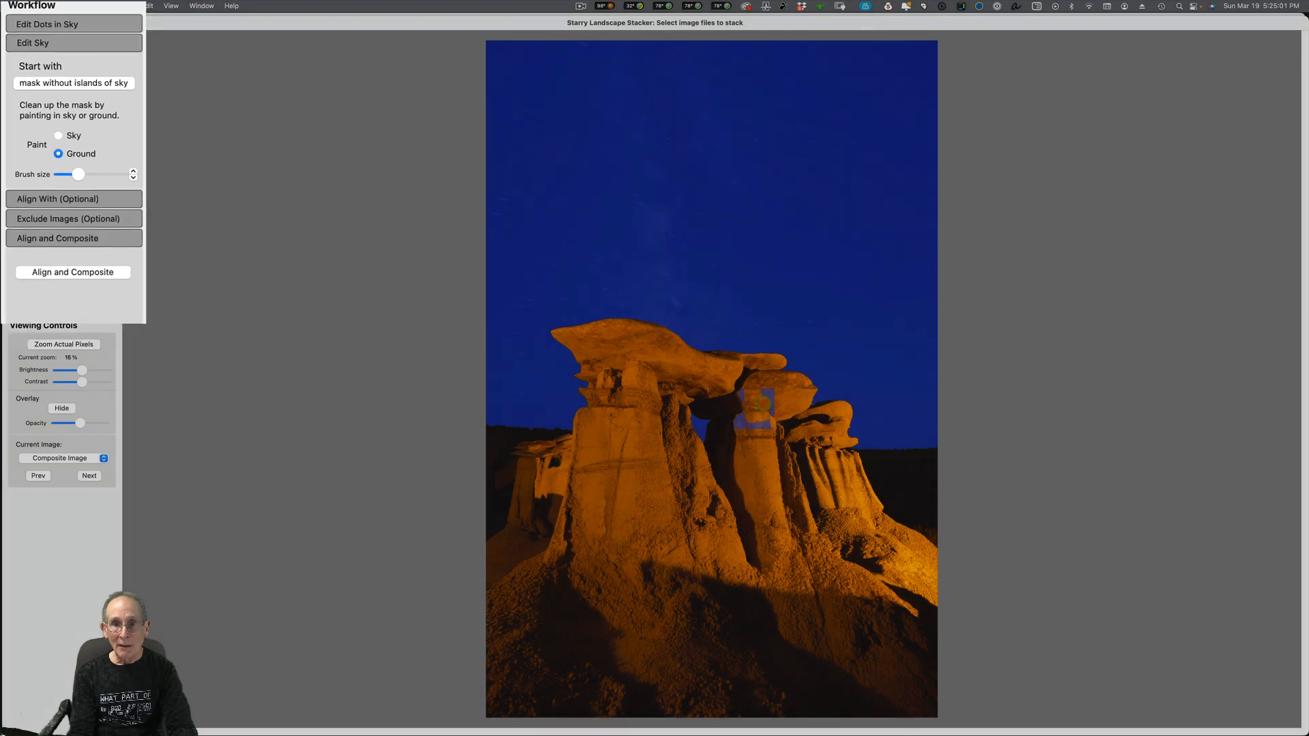
{"action": "mouse_move", "coordinate": [762, 405]}
{"action": "left_mouse_down"}
{"action": "mouse_move", "coordinate": [767, 394]}
{"action": "mouse_move", "coordinate": [763, 426]}
{"action": "mouse_move", "coordinate": [740, 430]}
{"action": "mouse_move", "coordinate": [742, 406]}
{"action": "mouse_move", "coordinate": [749, 421]}
{"action": "left_mouse_up"}
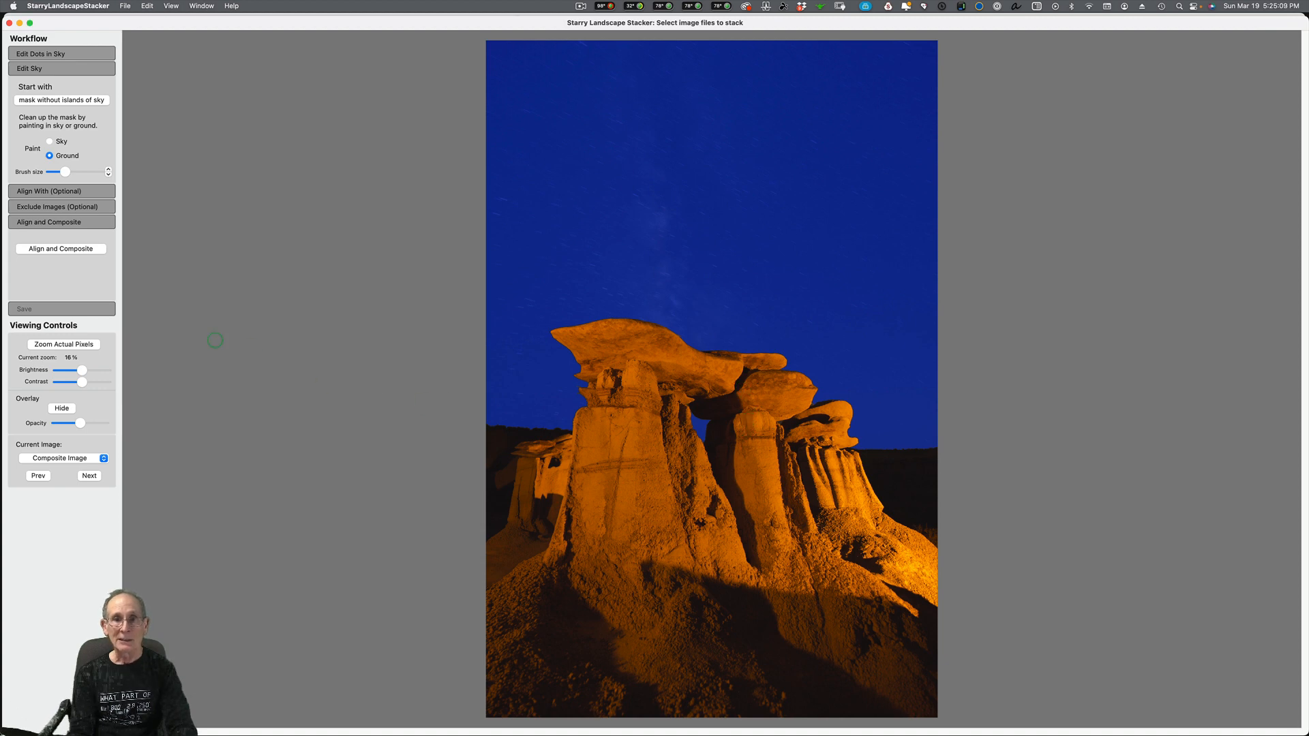
Step: Align and composite the images, and inspect the stars in the composite at actual pixels
{"action": "left_click", "coordinate": [66, 253]}
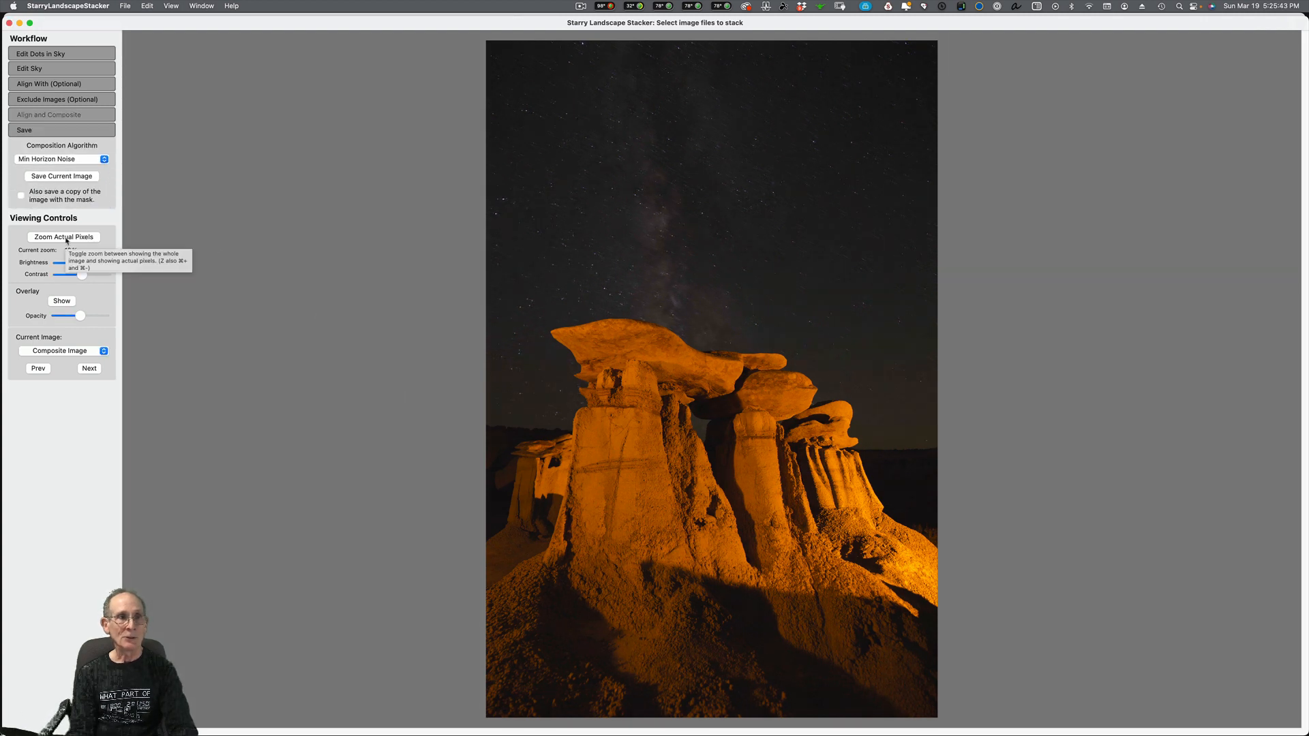
{"action": "left_click", "coordinate": [95, 238]}
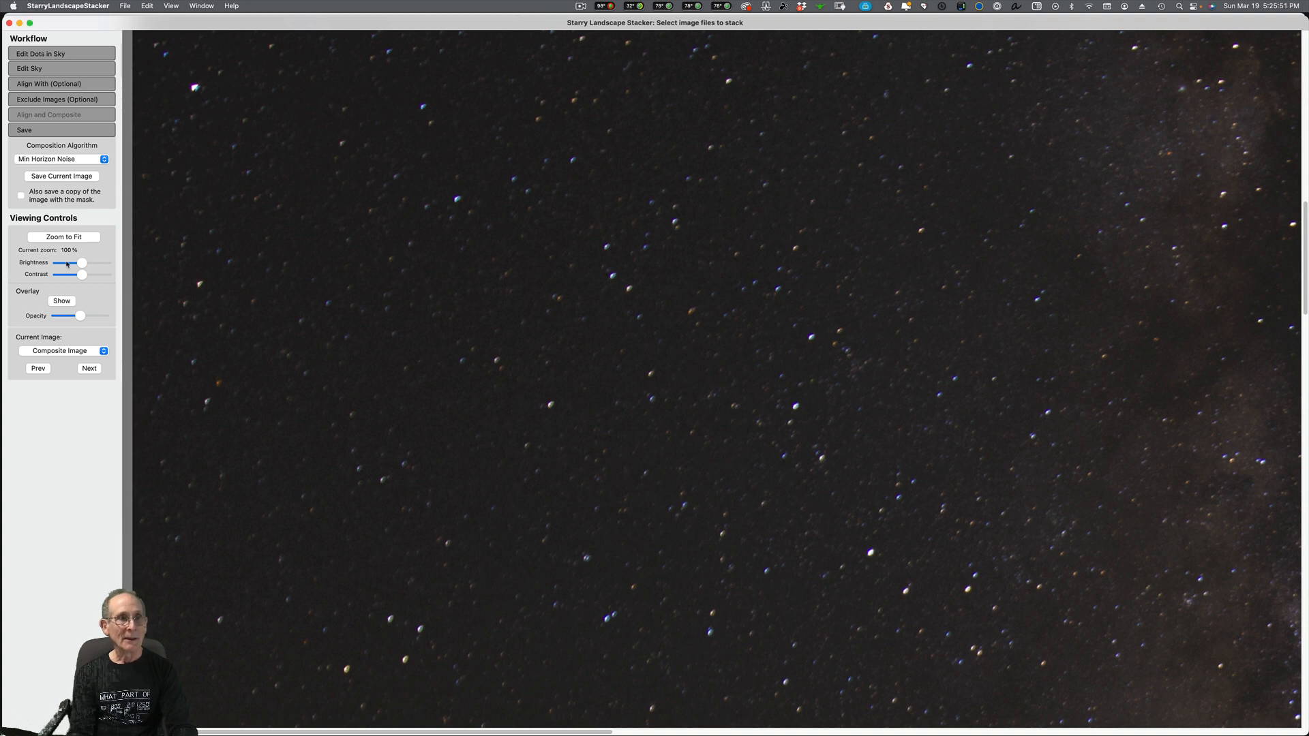
{"action": "left_click", "coordinate": [60, 238]}
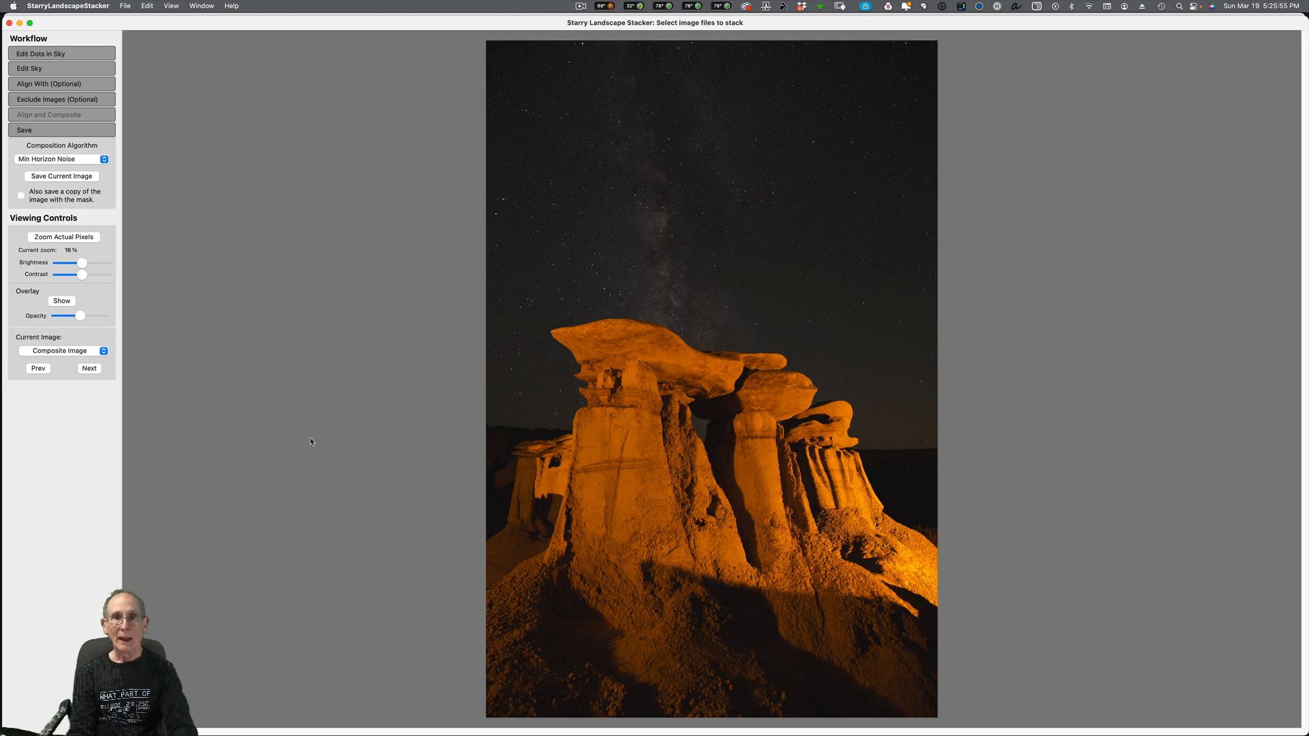
{"action": "left_click", "coordinate": [60, 176]}
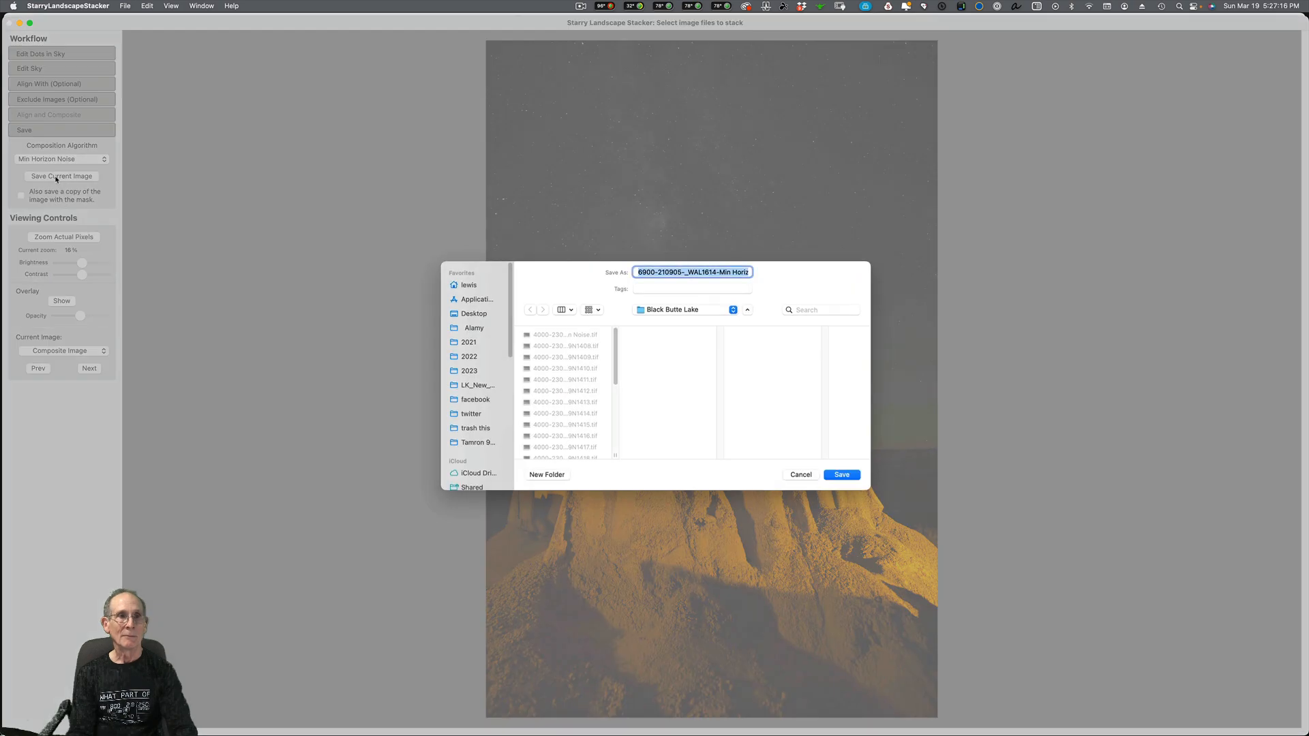
{"action": "left_click", "coordinate": [720, 272]}
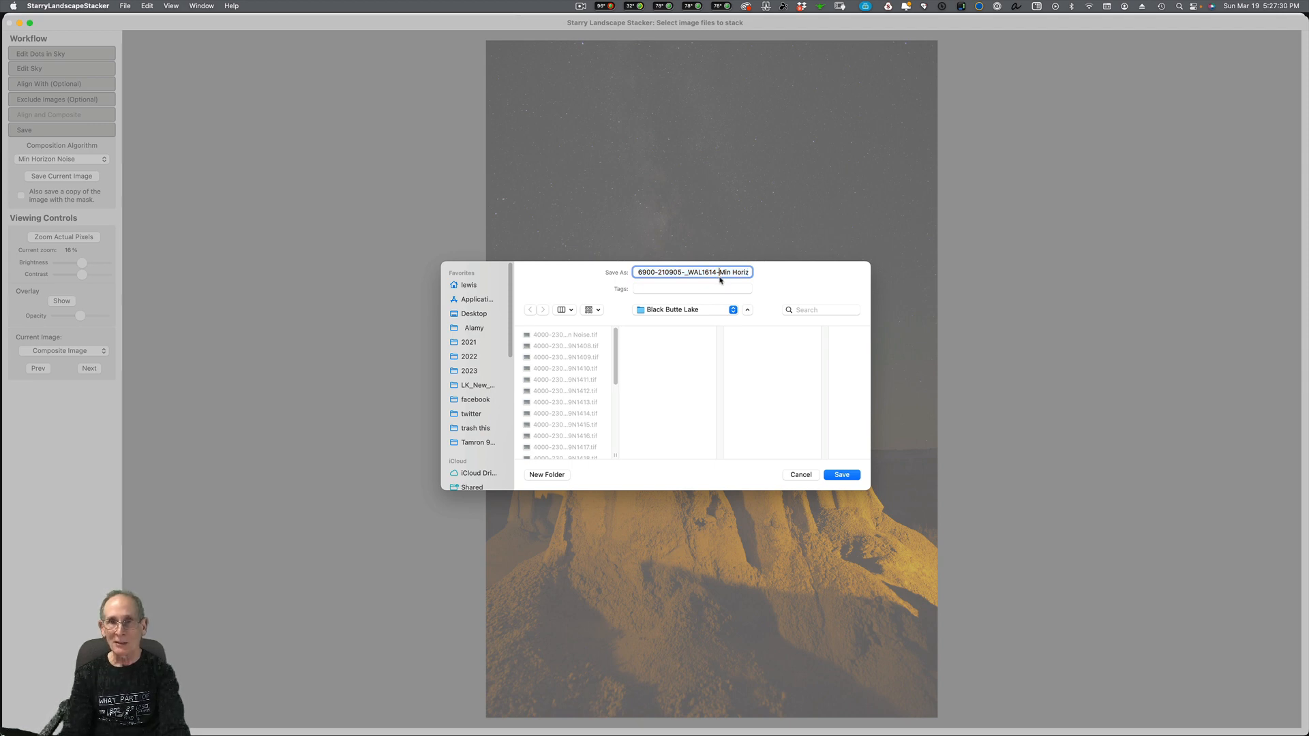
{"action": "type", "text": "2"}
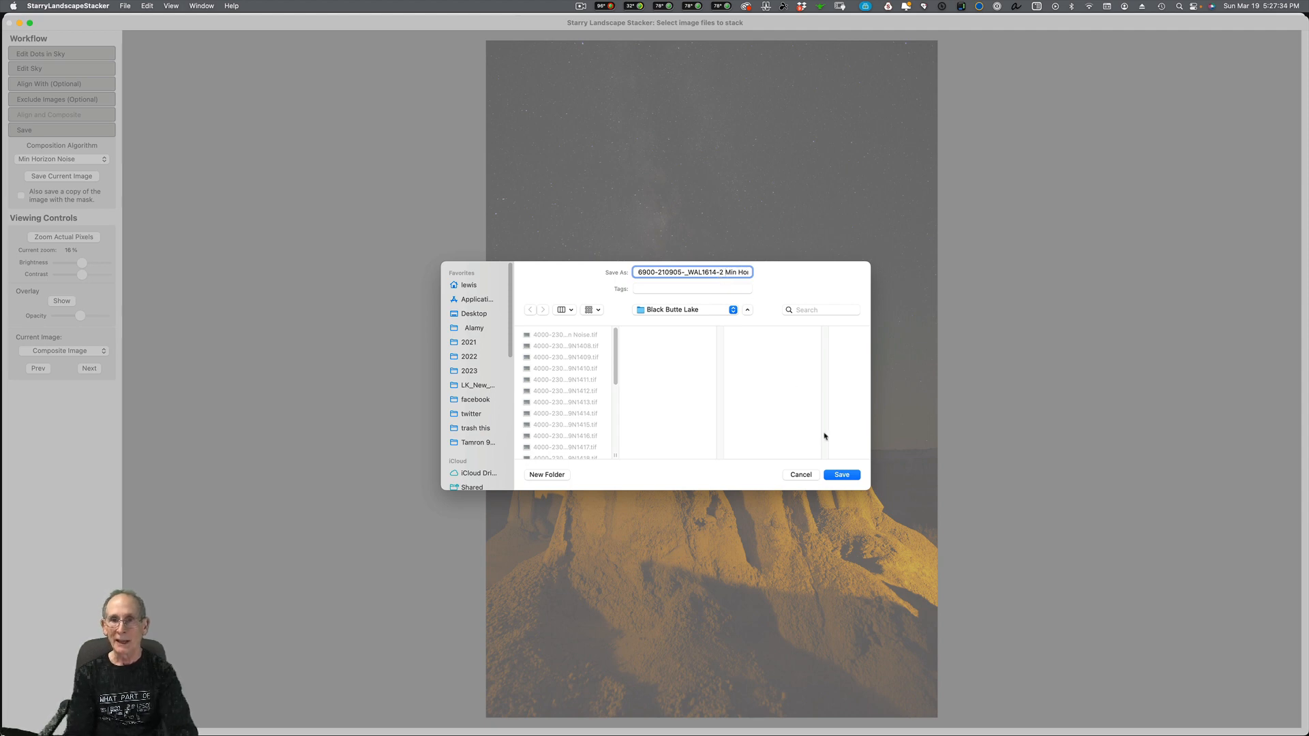
{"action": "left_click", "coordinate": [842, 476]}
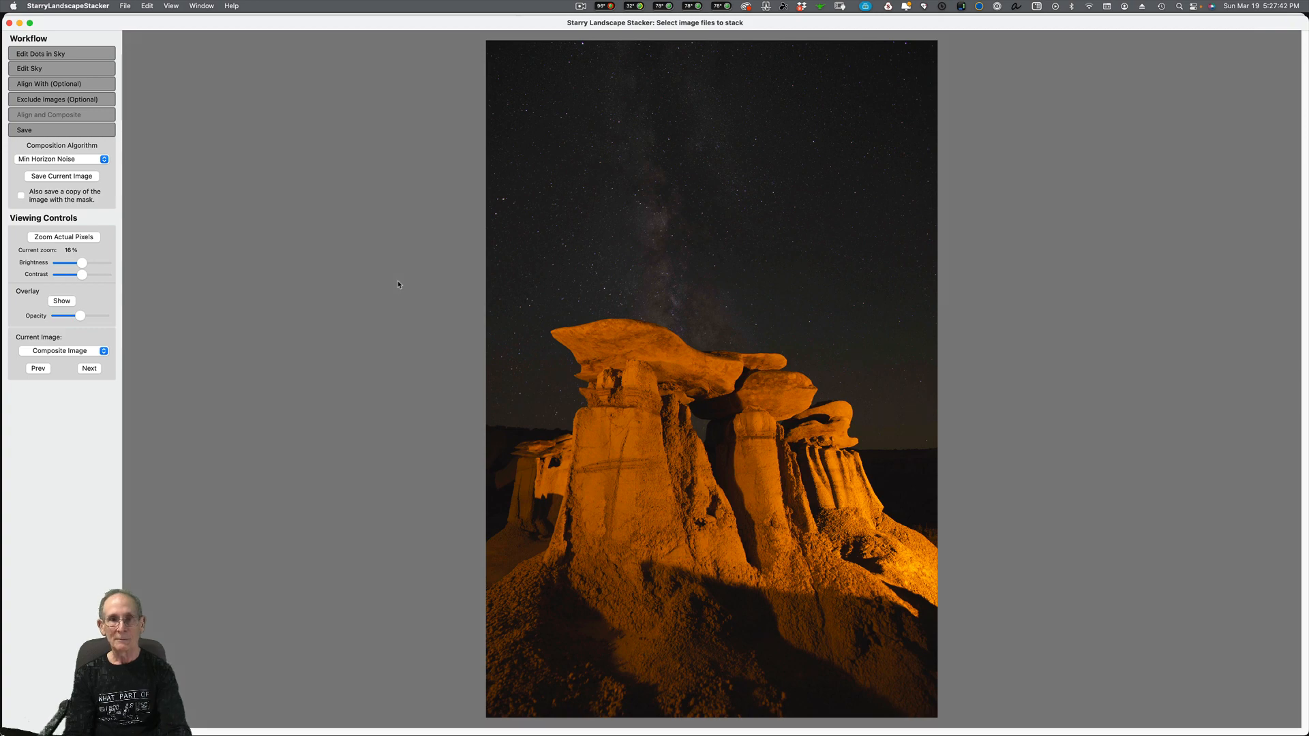
Step: Switch to Lightroom Classic and import only the new hoodoo composite from the Black Butte Lake folder on the 14TB drive
{"action": "key", "text": "super+Tab"}
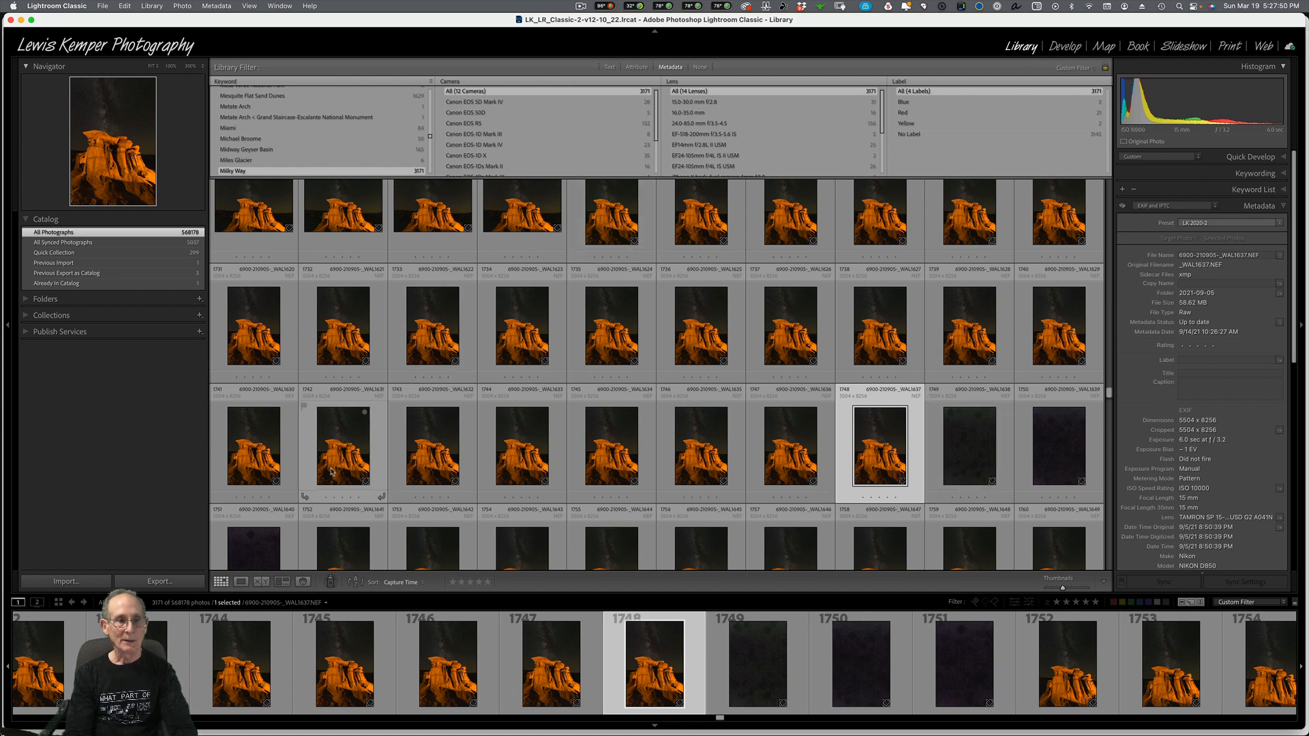
{"action": "left_click", "coordinate": [75, 584]}
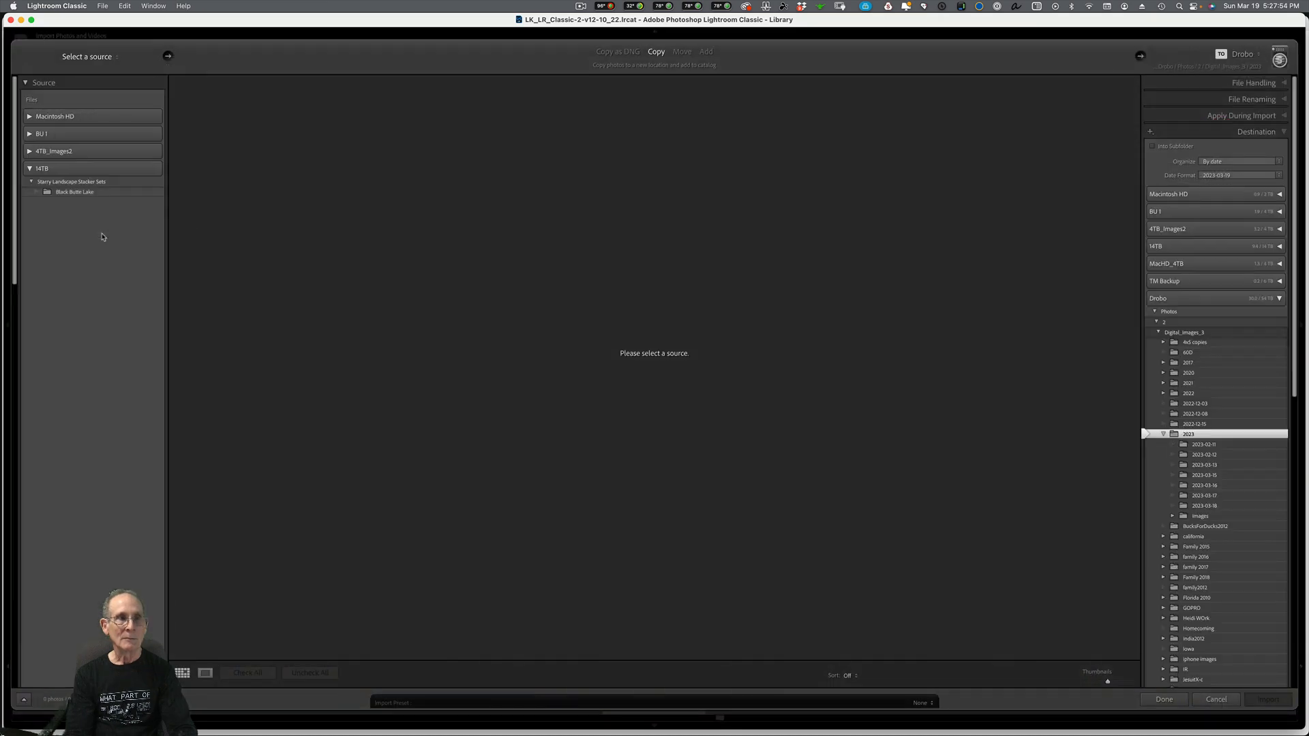
{"action": "left_click", "coordinate": [88, 193]}
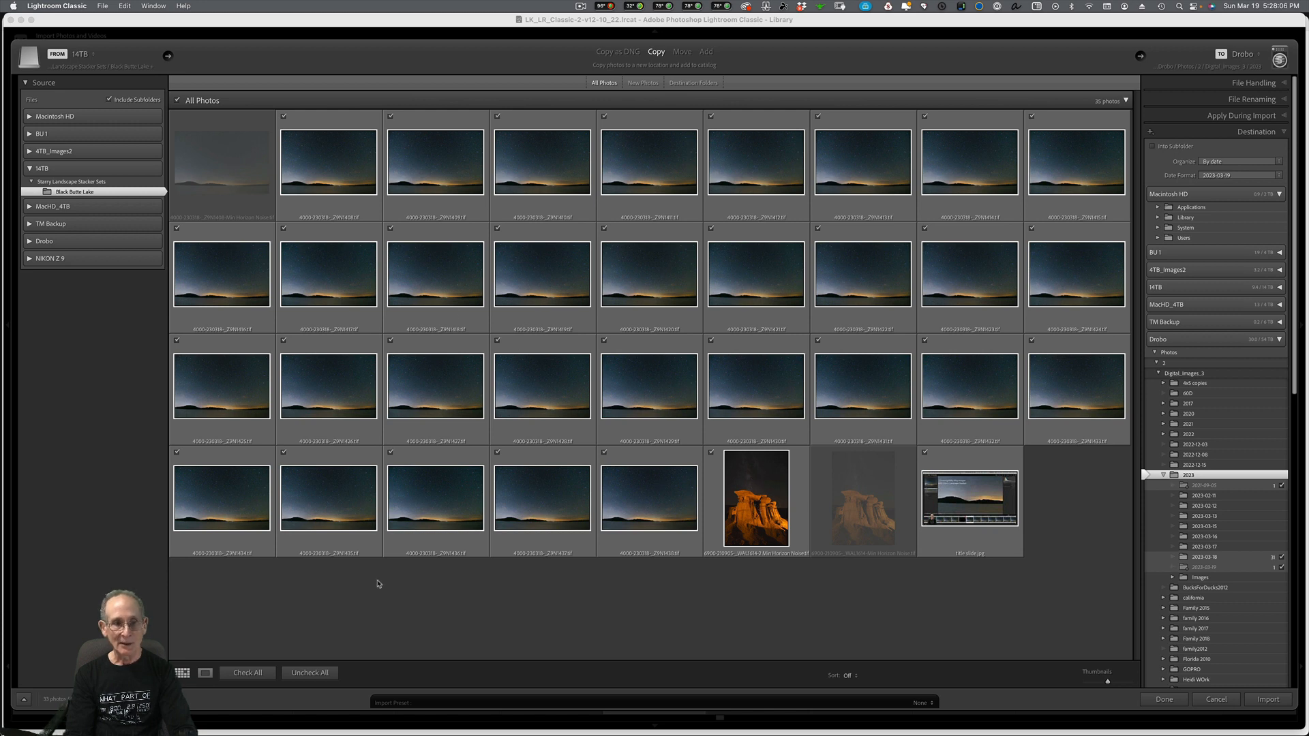
{"action": "left_click", "coordinate": [310, 672]}
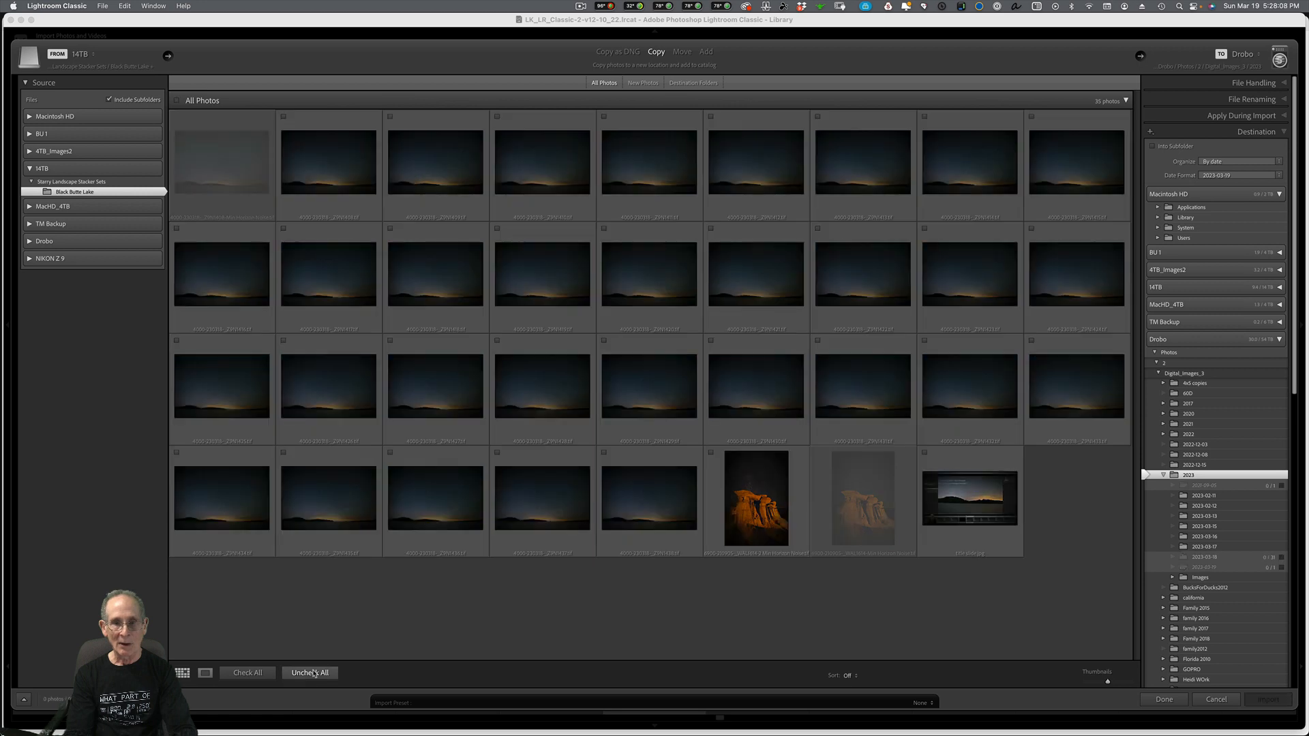
{"action": "left_click", "coordinate": [711, 455]}
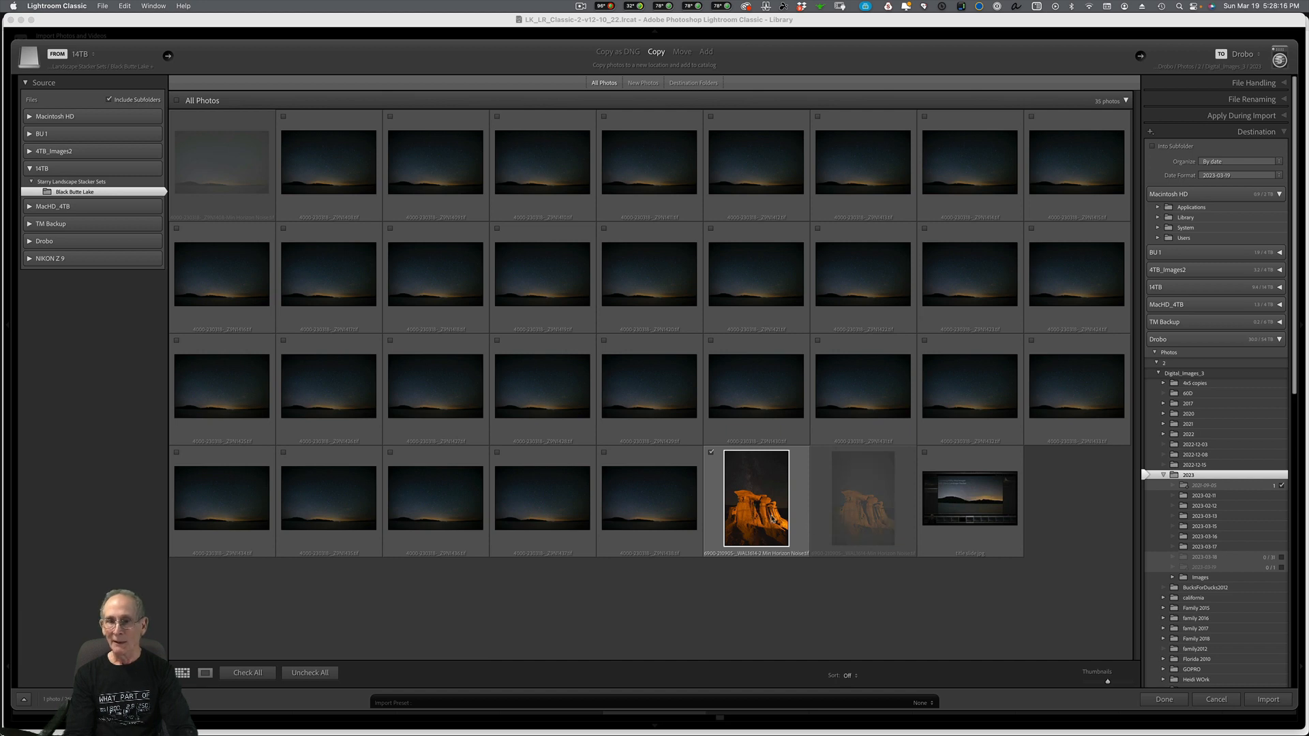
{"action": "left_click", "coordinate": [1267, 701]}
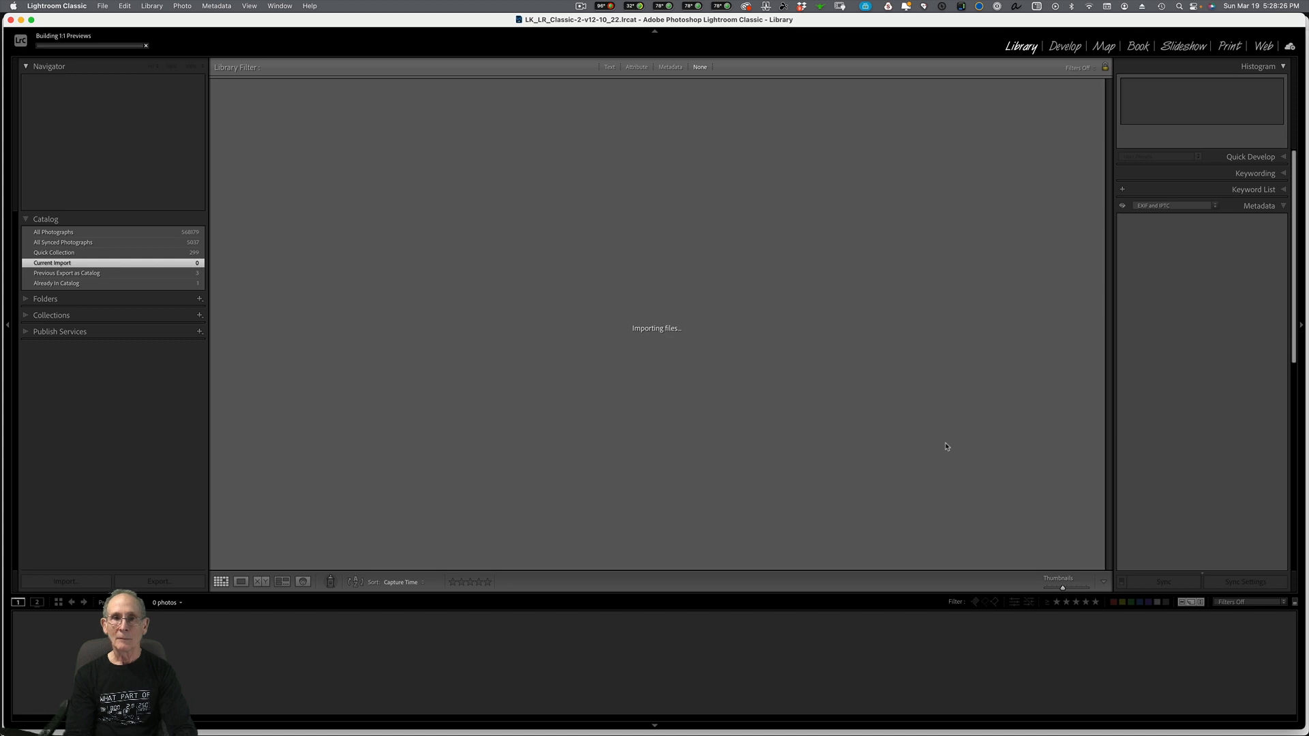
{"action": "left_click", "coordinate": [108, 234]}
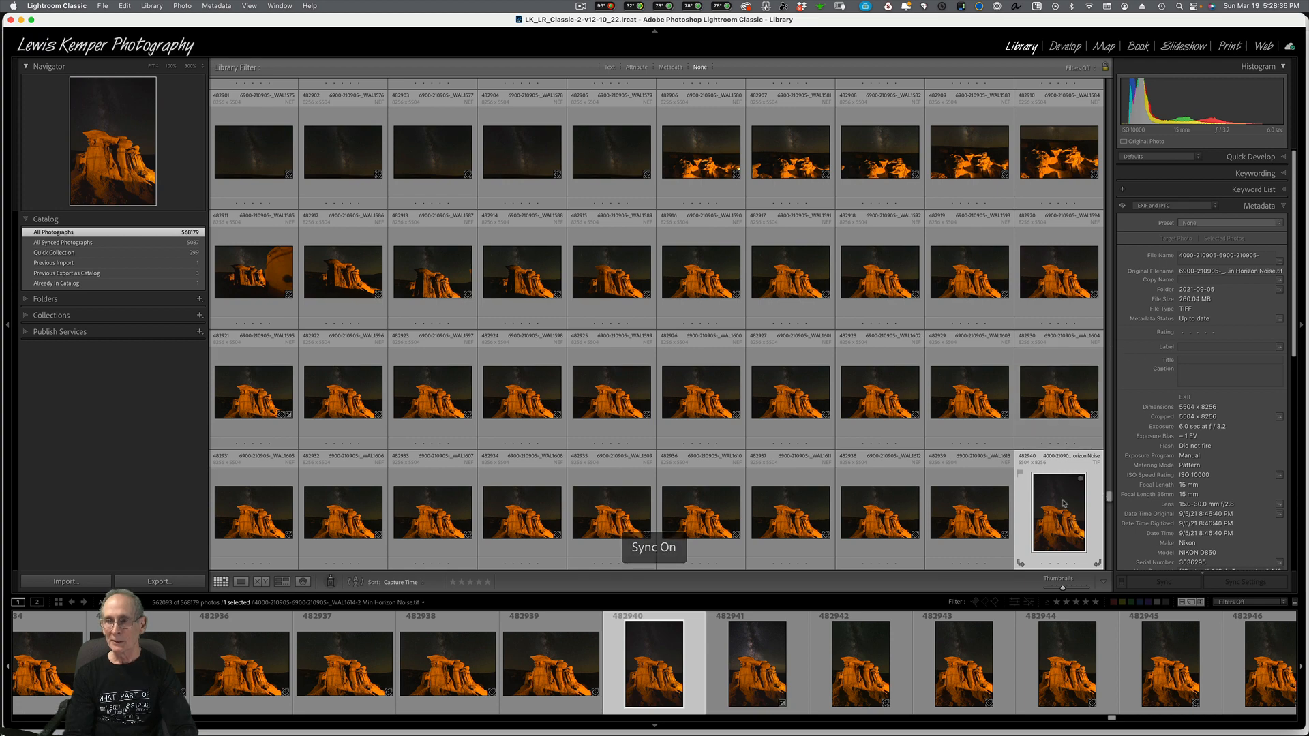
{"action": "scroll", "coordinate": [1062, 504], "scroll_direction": "down", "scroll_amount": 2}
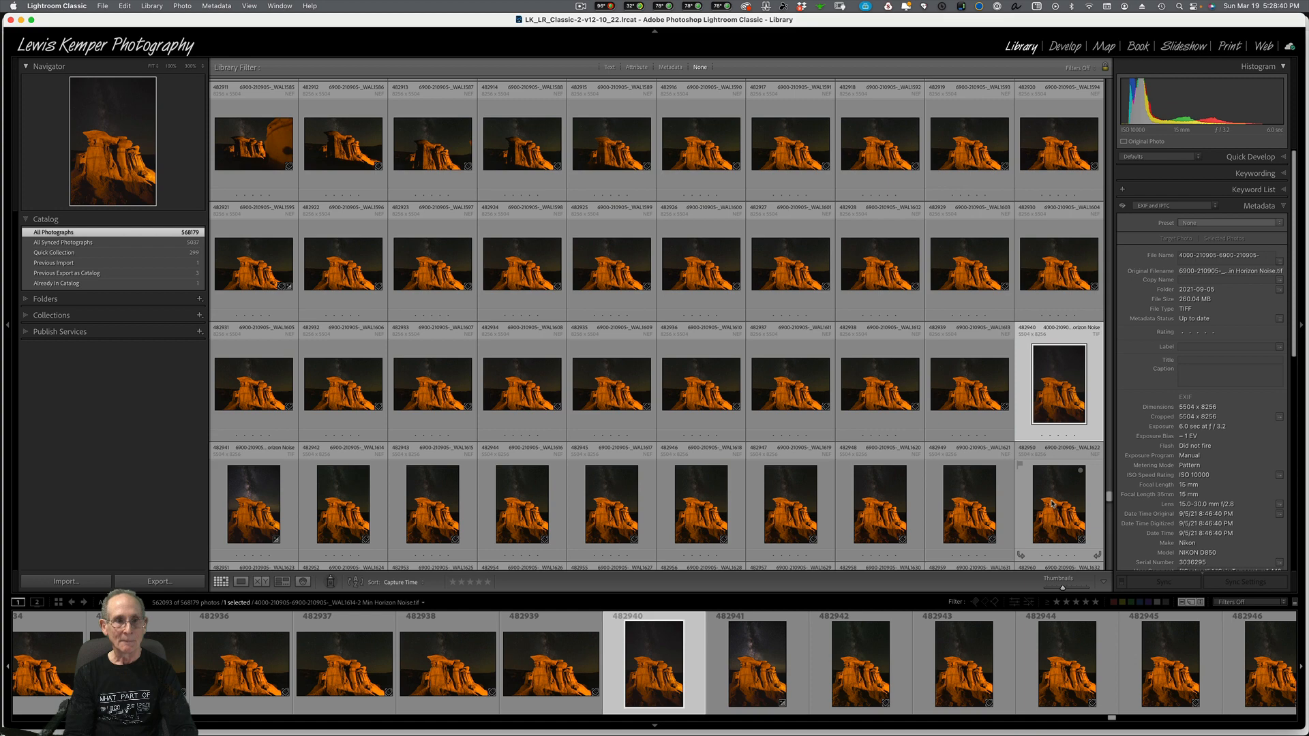
{"action": "left_click", "coordinate": [347, 494]}
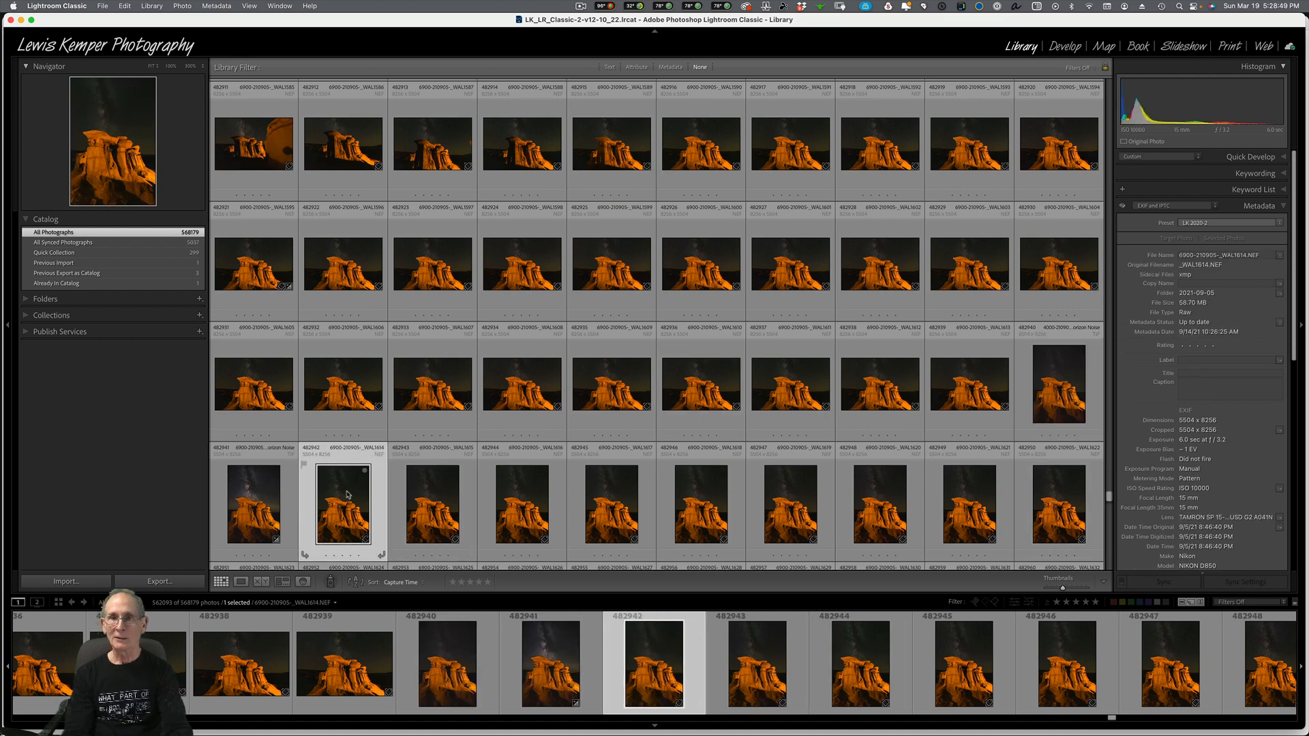
{"action": "key", "text": "e"}
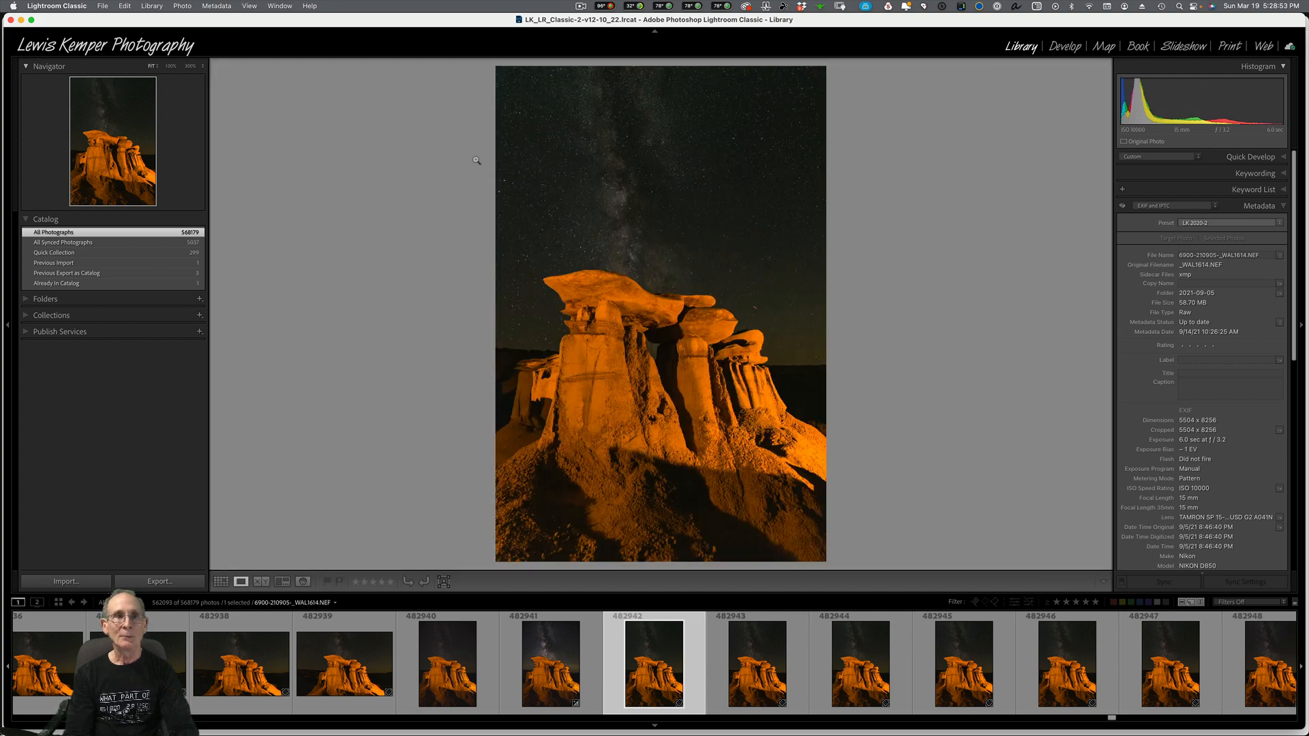
Step: Inspect the stars and noise across the sky of the single raw frame at 100% magnification
{"action": "left_click", "coordinate": [170, 67]}
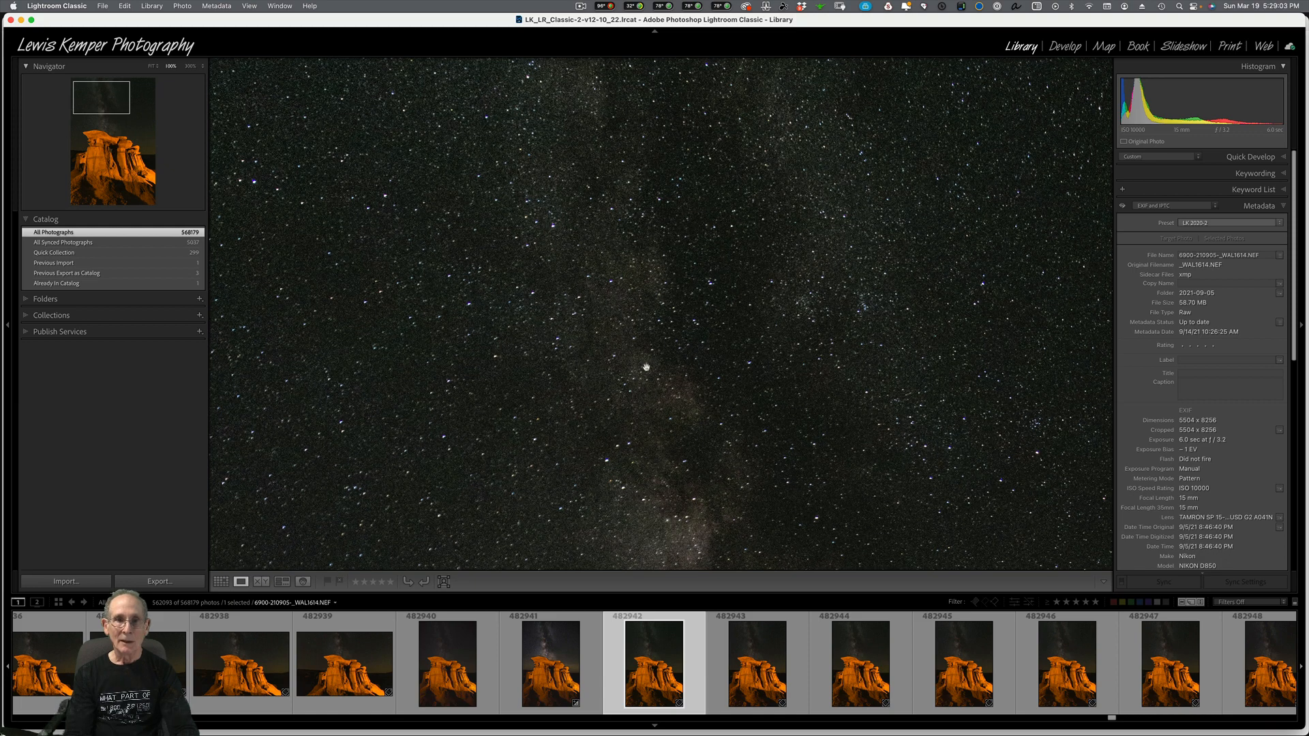
{"action": "left_click_drag", "start_coordinate": [674, 241], "coordinate": [688, 319]}
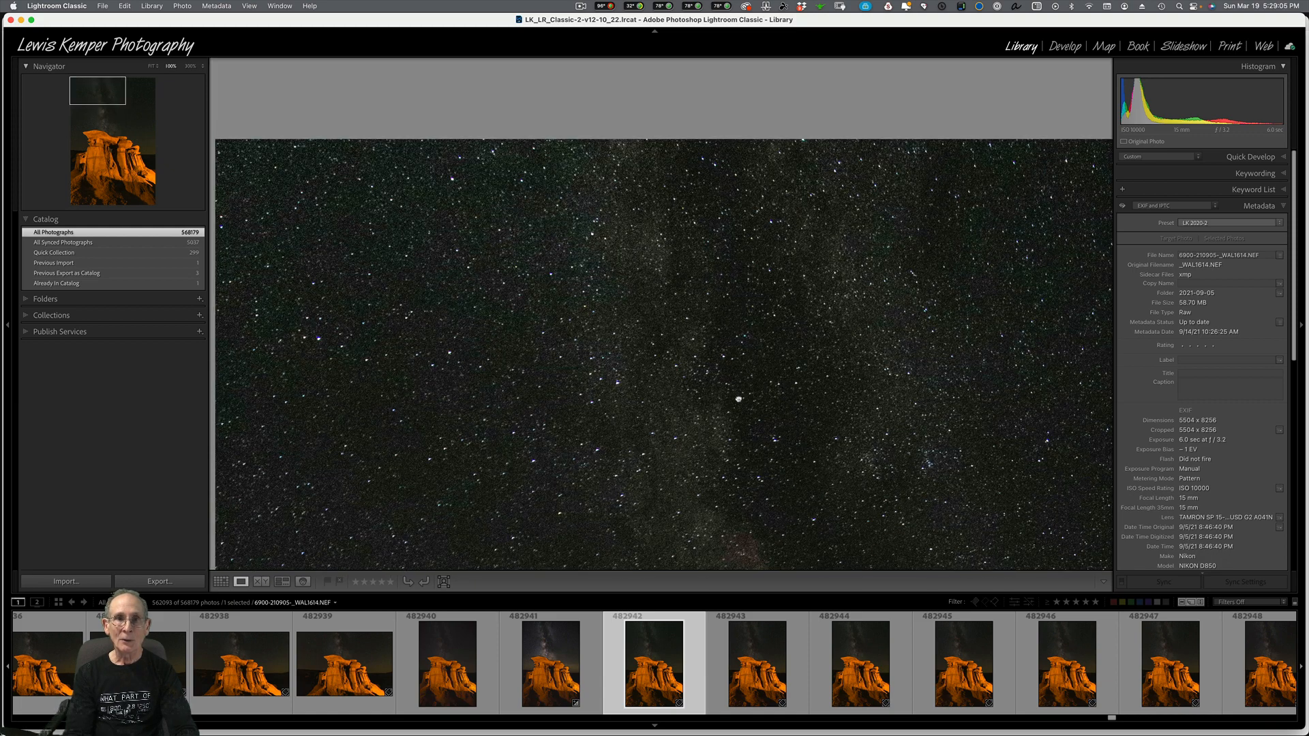
{"action": "left_click_drag", "start_coordinate": [801, 362], "coordinate": [607, 242]}
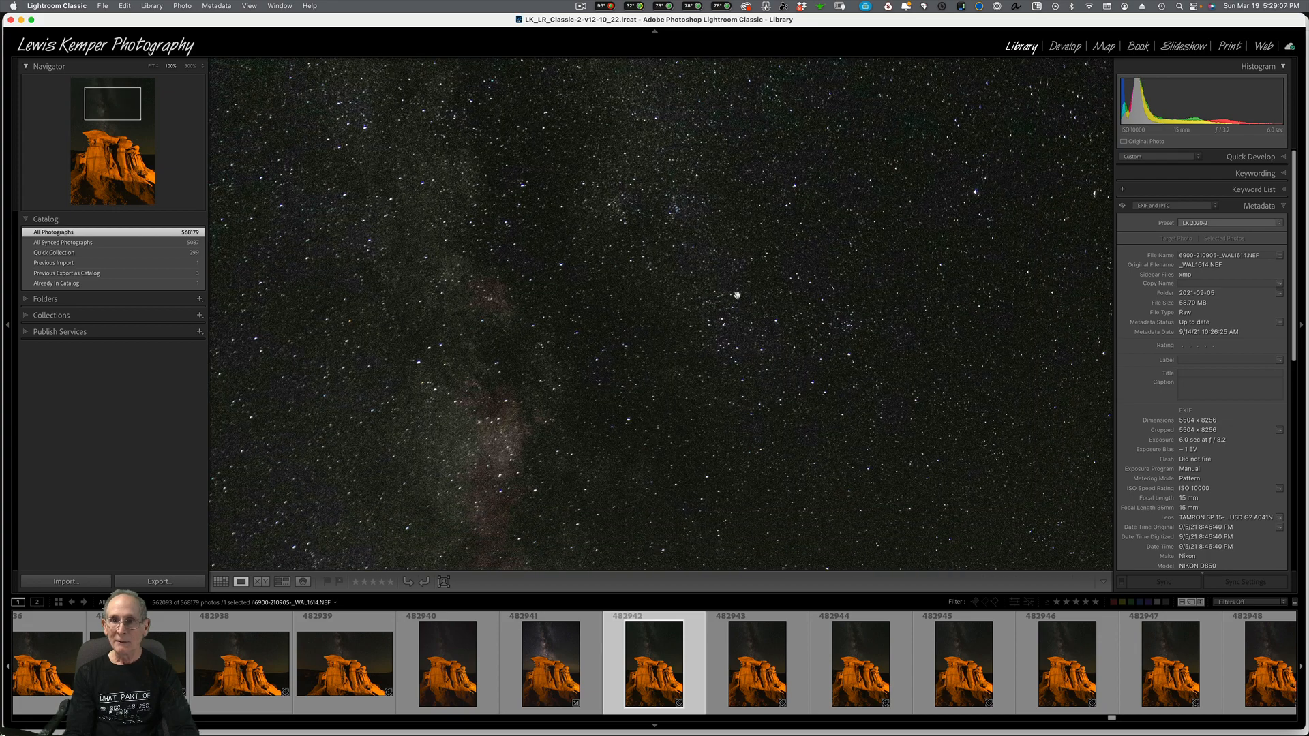
{"action": "left_click_drag", "start_coordinate": [852, 415], "coordinate": [733, 266]}
{"action": "left_click_drag", "start_coordinate": [868, 357], "coordinate": [767, 280]}
{"action": "left_click_drag", "start_coordinate": [423, 353], "coordinate": [491, 237]}
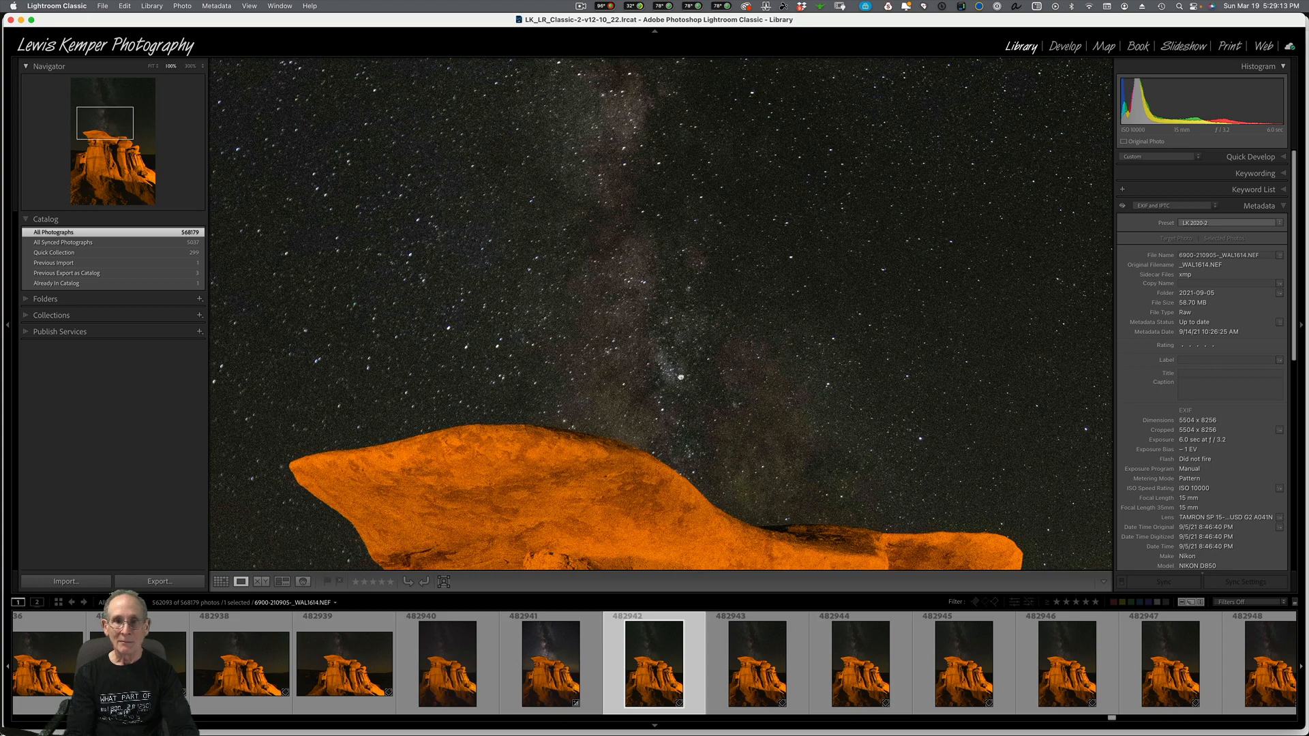
{"action": "left_click_drag", "start_coordinate": [681, 374], "coordinate": [655, 371]}
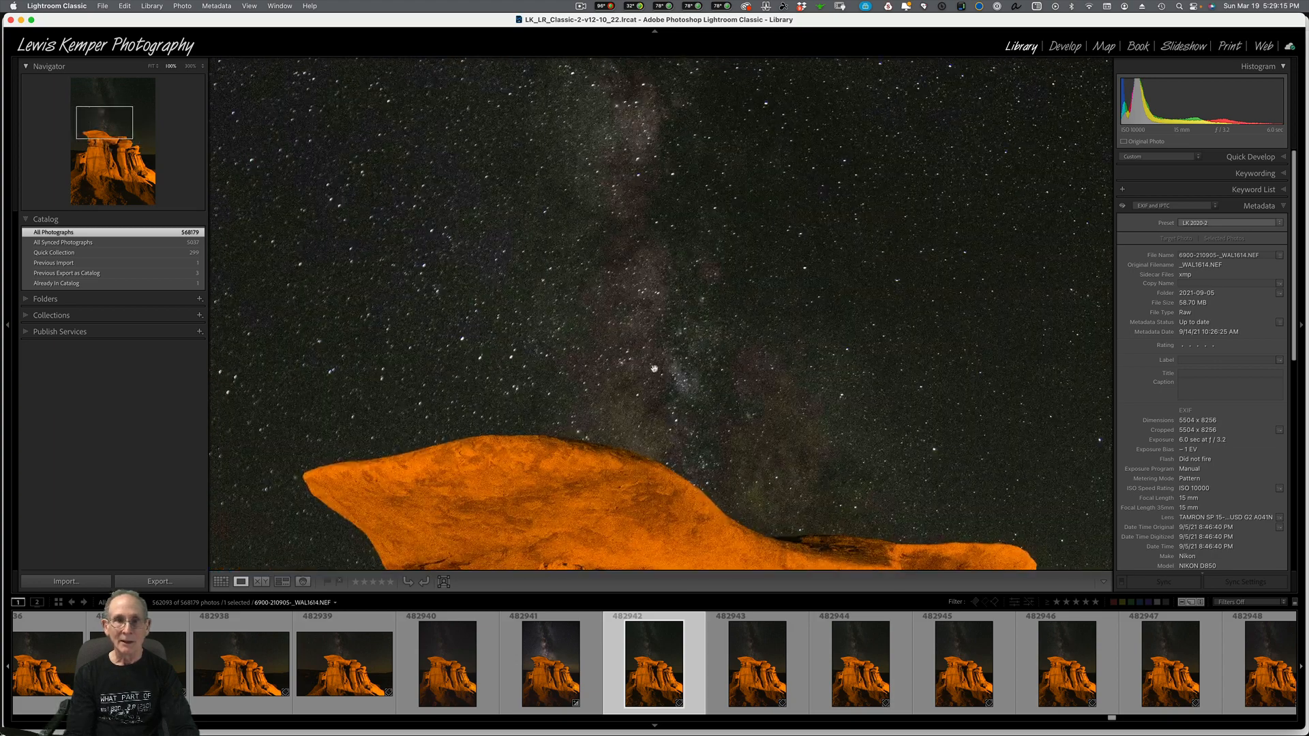
{"action": "left_click_drag", "start_coordinate": [604, 245], "coordinate": [789, 375]}
{"action": "left_click_drag", "start_coordinate": [514, 321], "coordinate": [461, 326]}
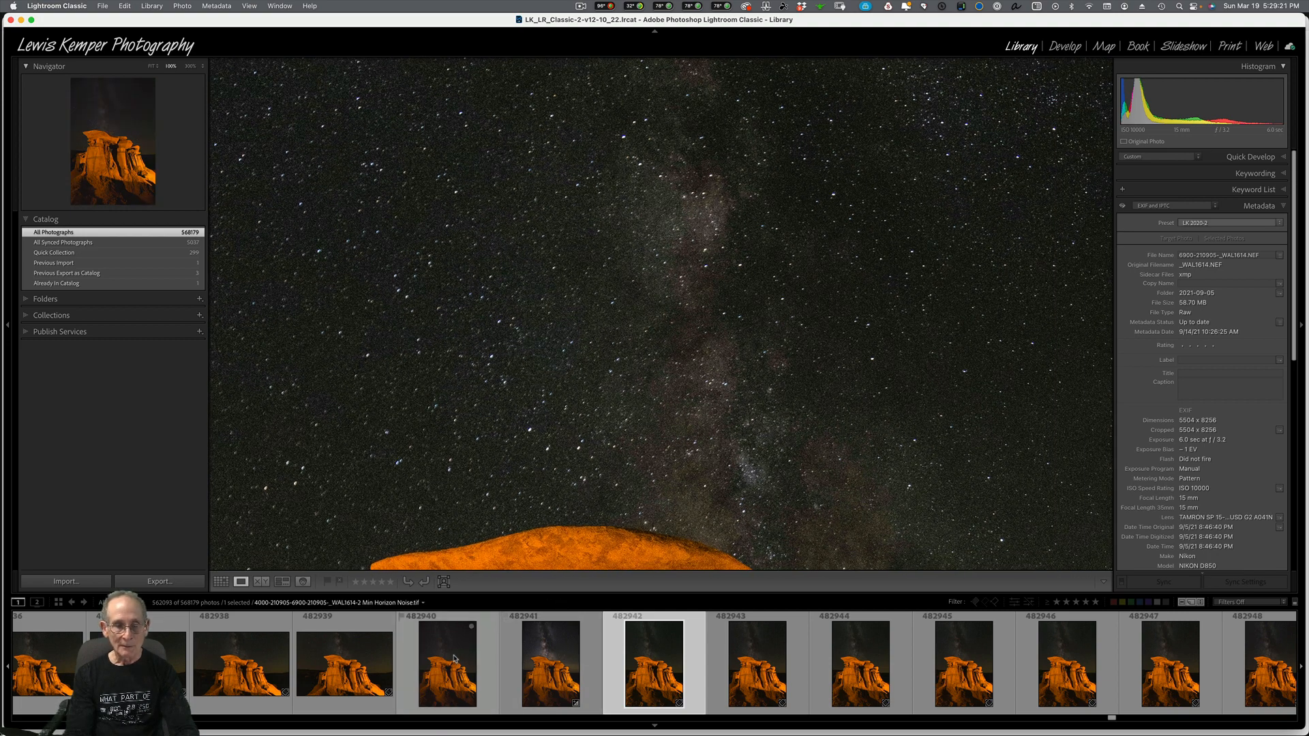
Step: Examine the stacked Min Horizon Noise composite at 100%, covering the same sky areas and the edges of the rocks
{"action": "left_click", "coordinate": [454, 659]}
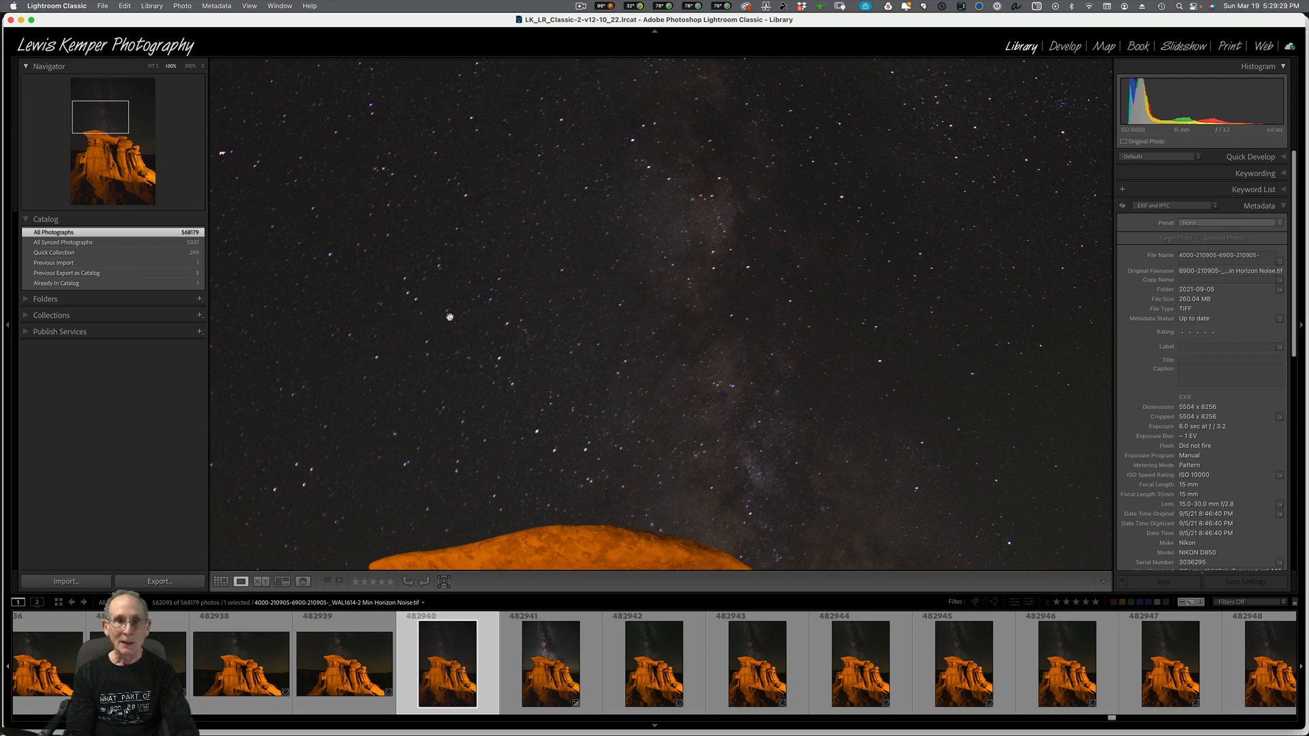
{"action": "left_click_drag", "start_coordinate": [512, 403], "coordinate": [691, 402]}
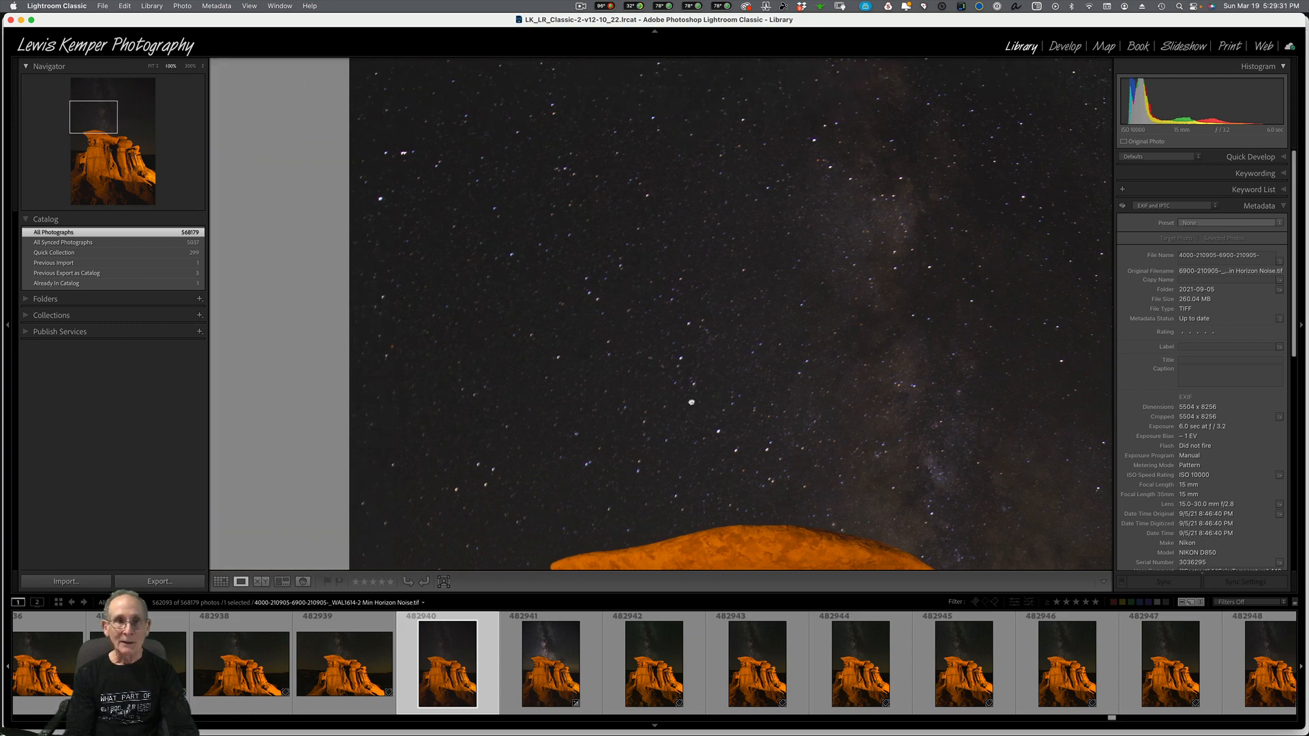
{"action": "left_click_drag", "start_coordinate": [675, 287], "coordinate": [518, 435]}
{"action": "left_click_drag", "start_coordinate": [732, 340], "coordinate": [555, 417]}
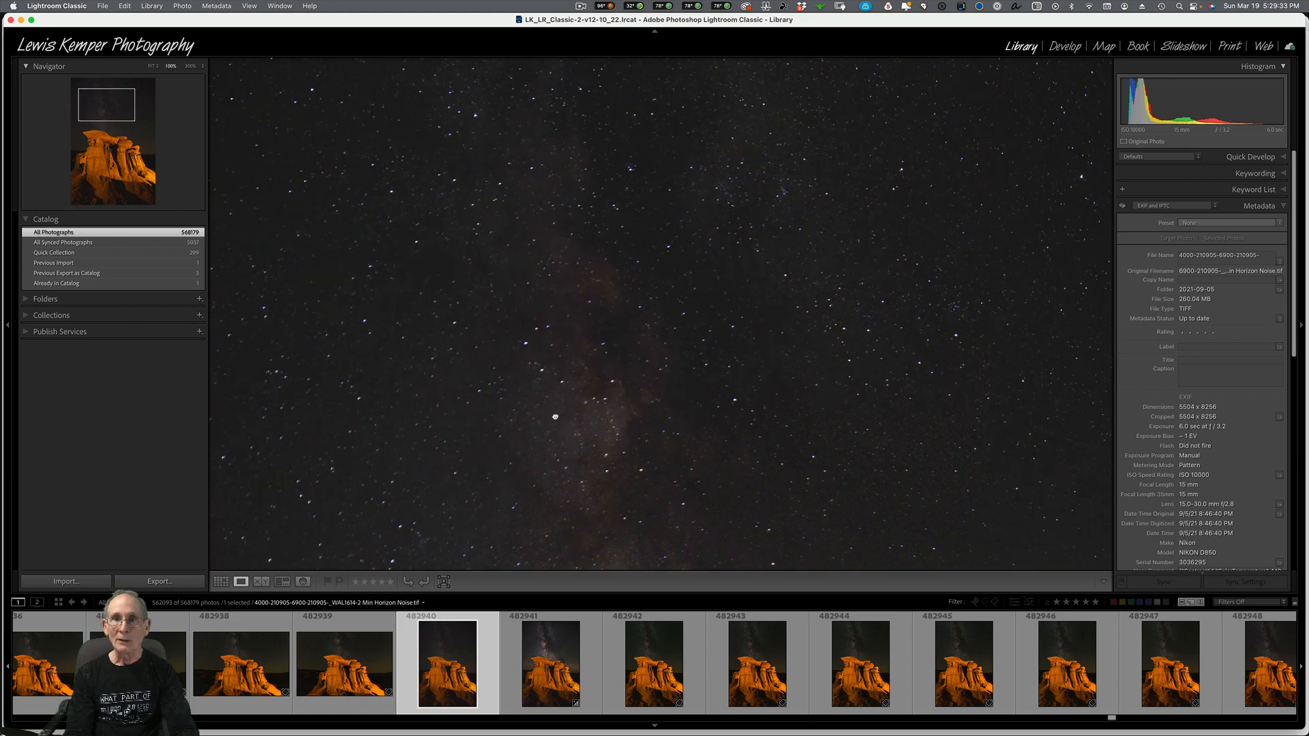
{"action": "left_click_drag", "start_coordinate": [701, 415], "coordinate": [477, 313]}
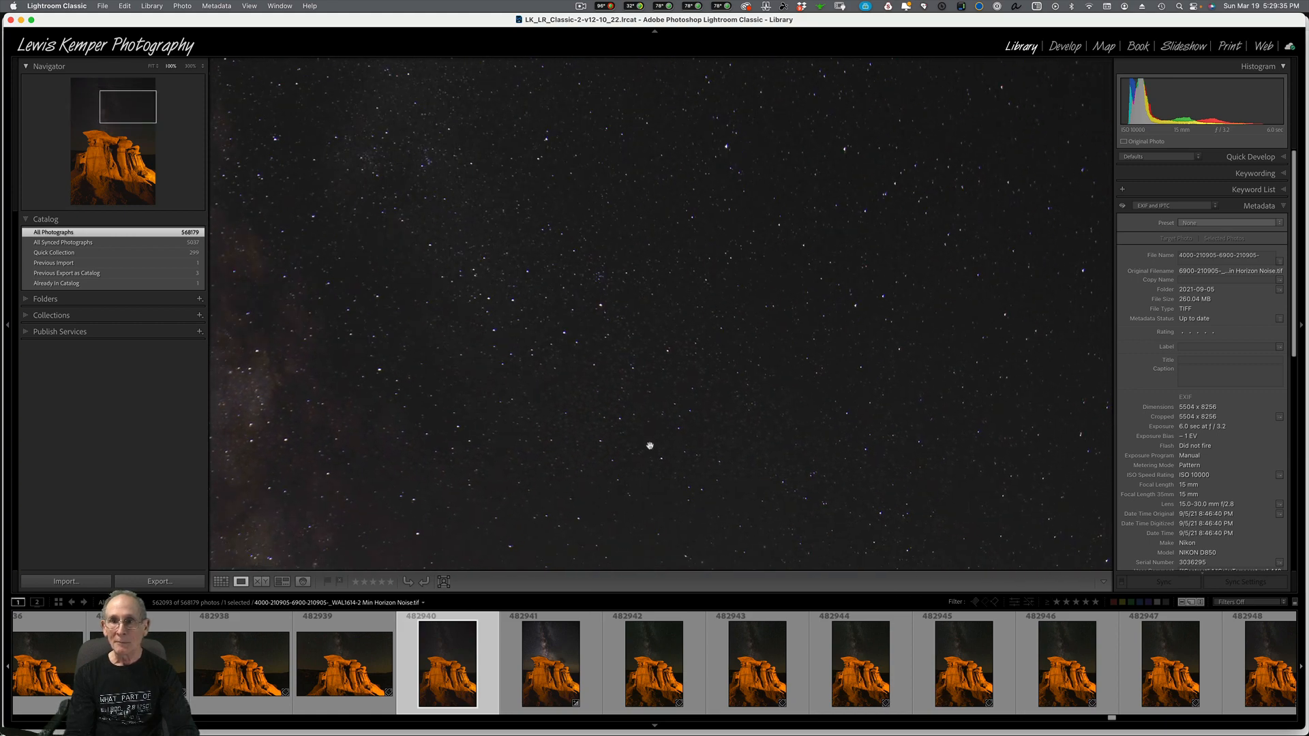
{"action": "left_click_drag", "start_coordinate": [650, 446], "coordinate": [649, 252]}
{"action": "mouse_move", "coordinate": [640, 406]}
{"action": "left_mouse_down"}
{"action": "mouse_move", "coordinate": [654, 366]}
{"action": "mouse_move", "coordinate": [572, 310]}
{"action": "left_mouse_up"}
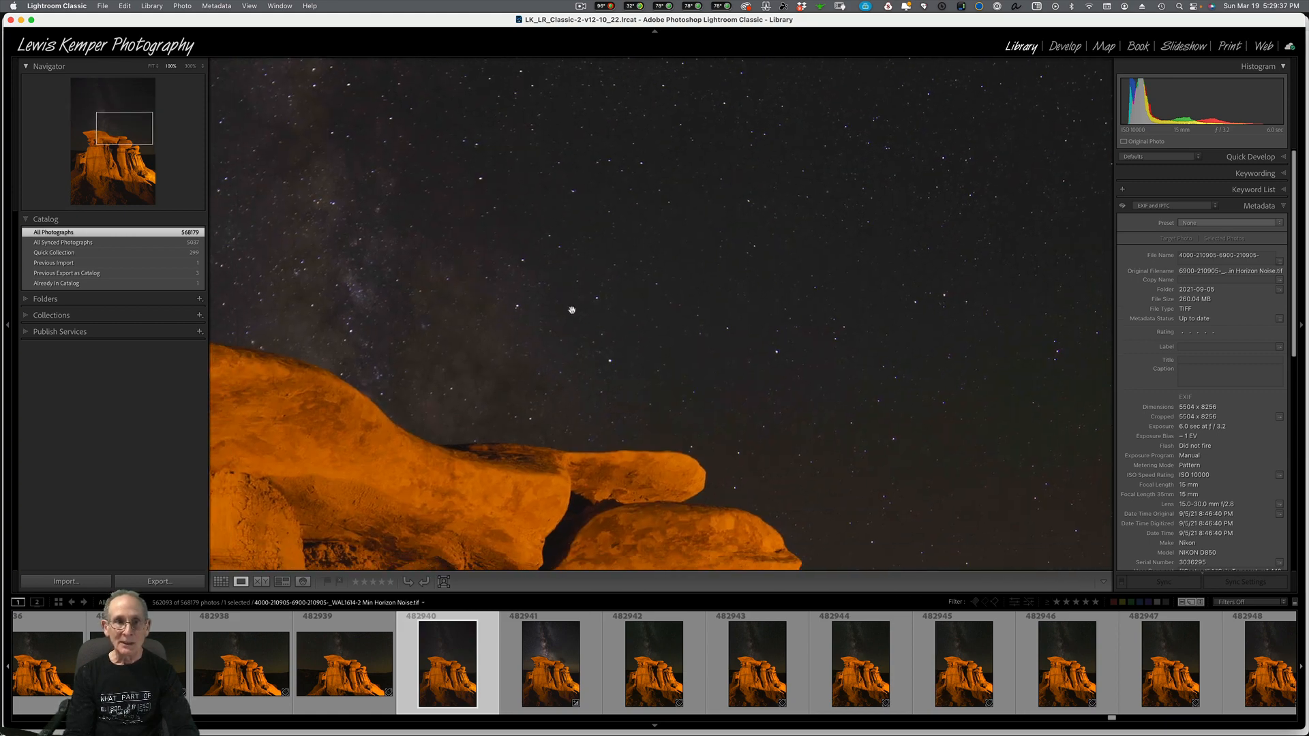
{"action": "left_click_drag", "start_coordinate": [407, 315], "coordinate": [569, 313]}
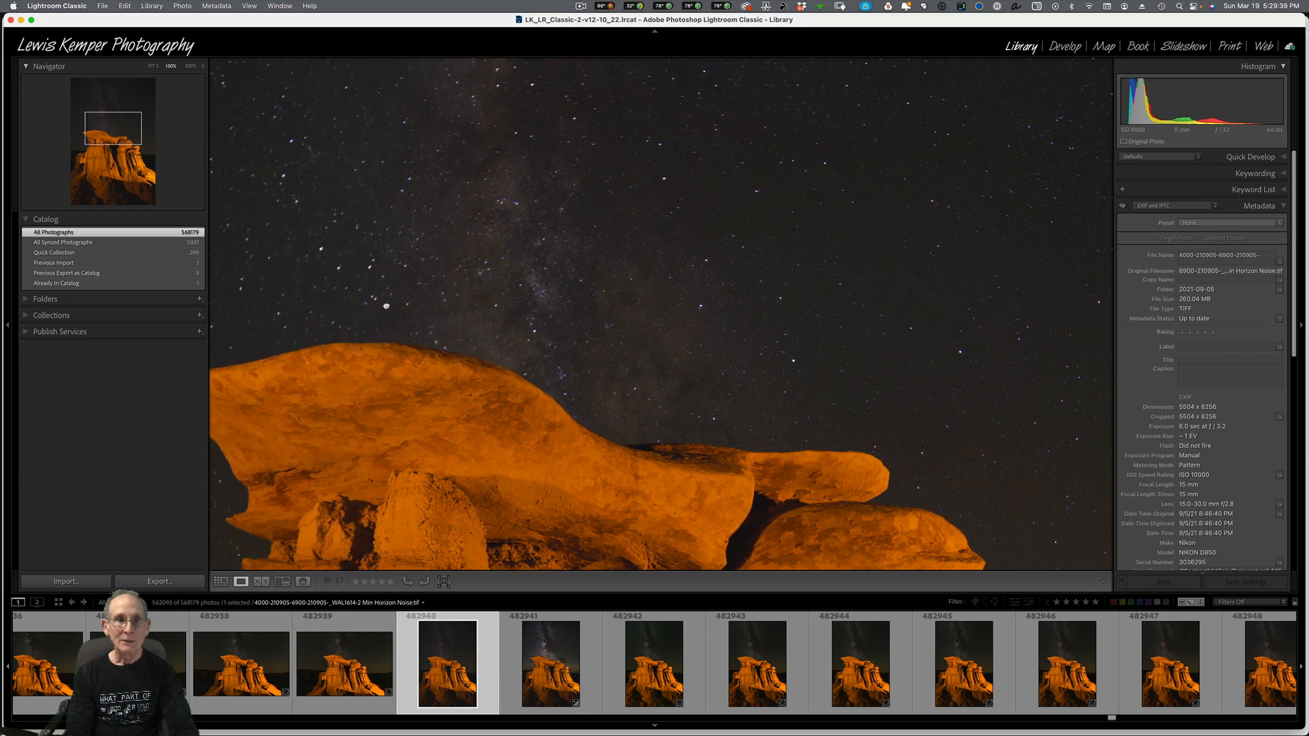
{"action": "left_click_drag", "start_coordinate": [386, 306], "coordinate": [519, 320]}
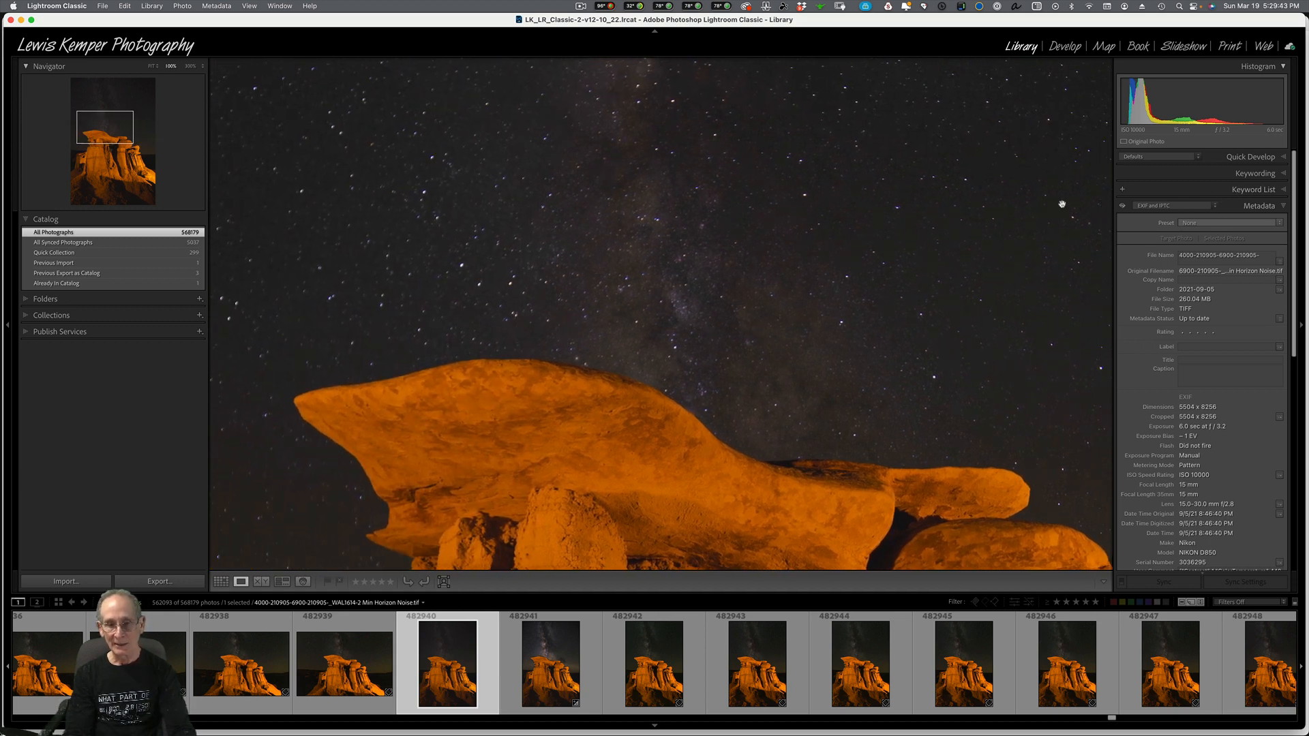
Step: Open the composite in the Develop module and create an automatic Sky mask
{"action": "key", "text": "d"}
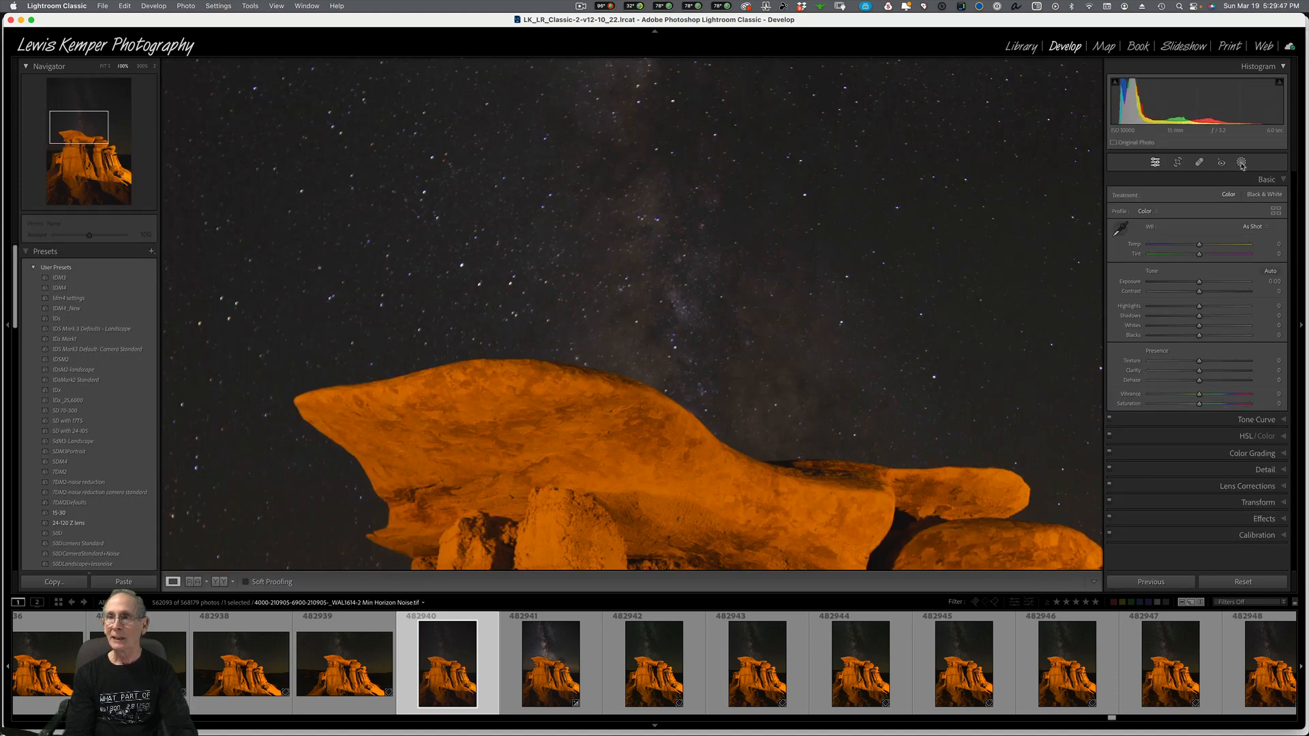
{"action": "left_click", "coordinate": [1242, 164]}
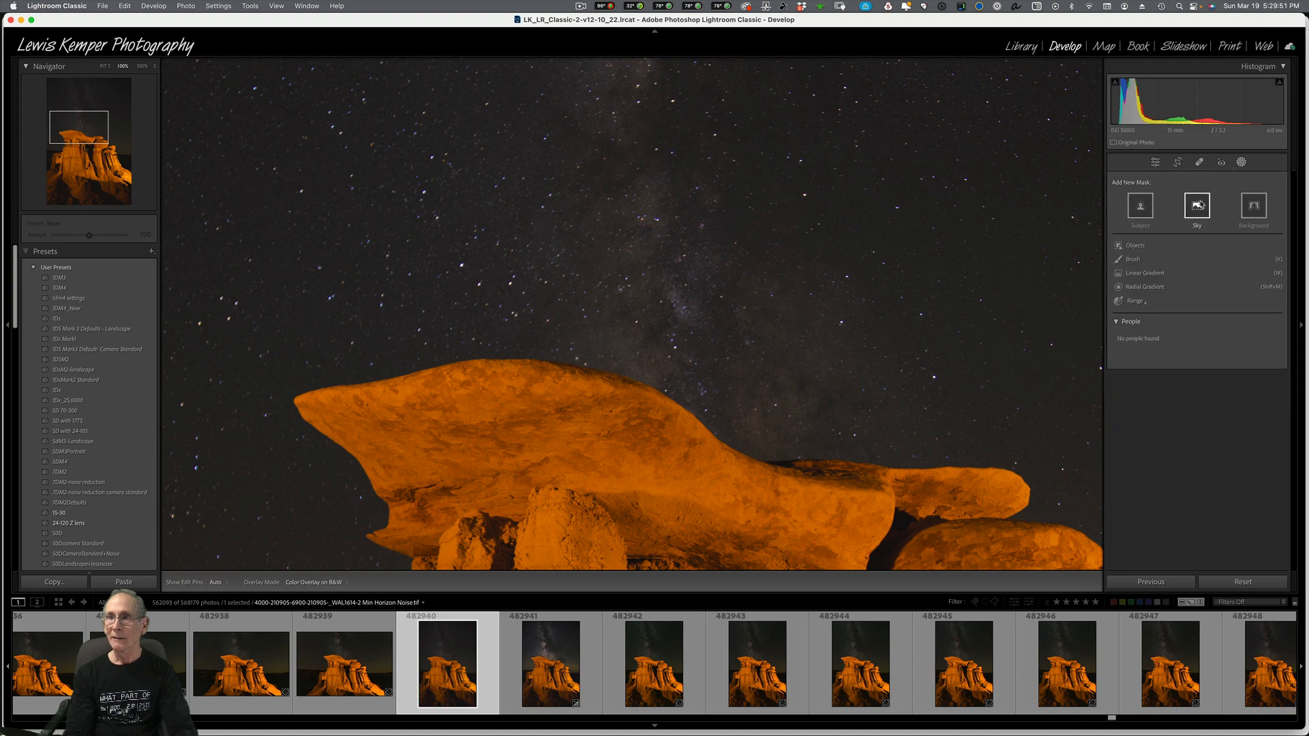
{"action": "left_click", "coordinate": [1198, 206]}
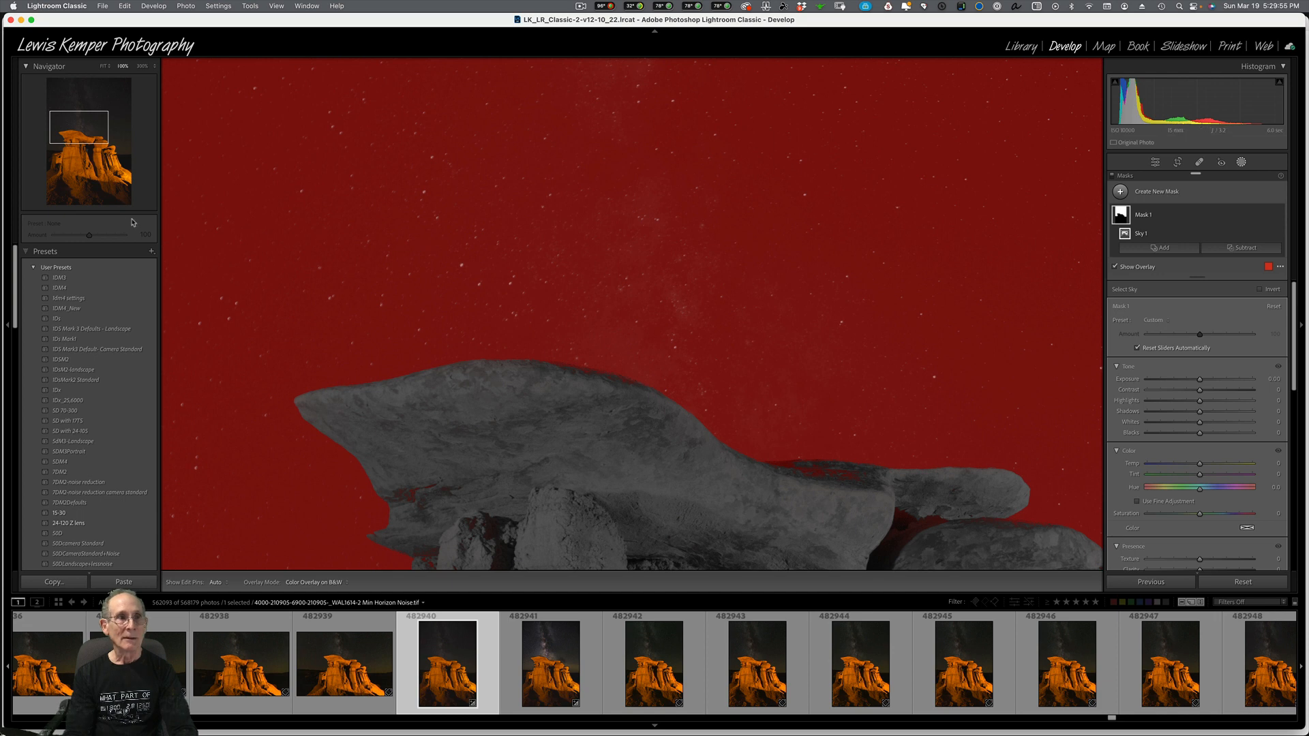
Step: Add the small patch of sky showing between the hoodoo columns to the sky mask with a brush
{"action": "left_click", "coordinate": [104, 67]}
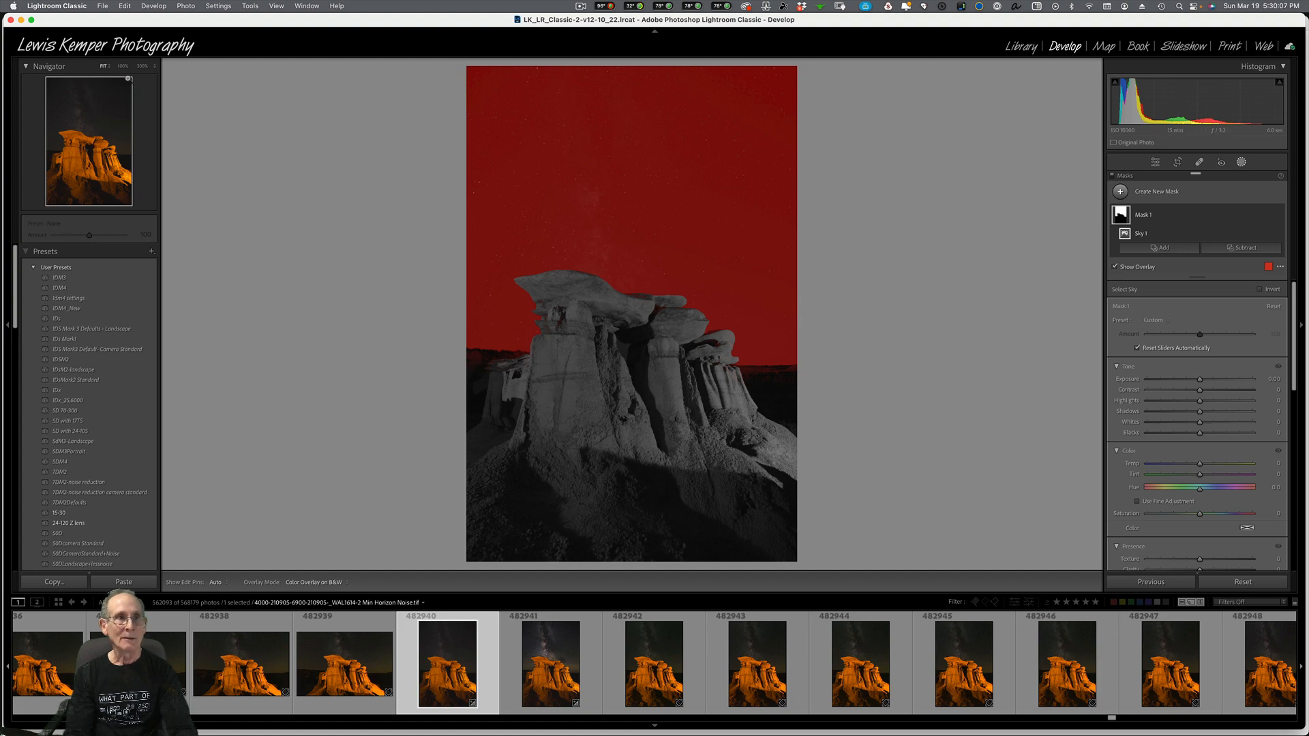
{"action": "left_click", "coordinate": [122, 66]}
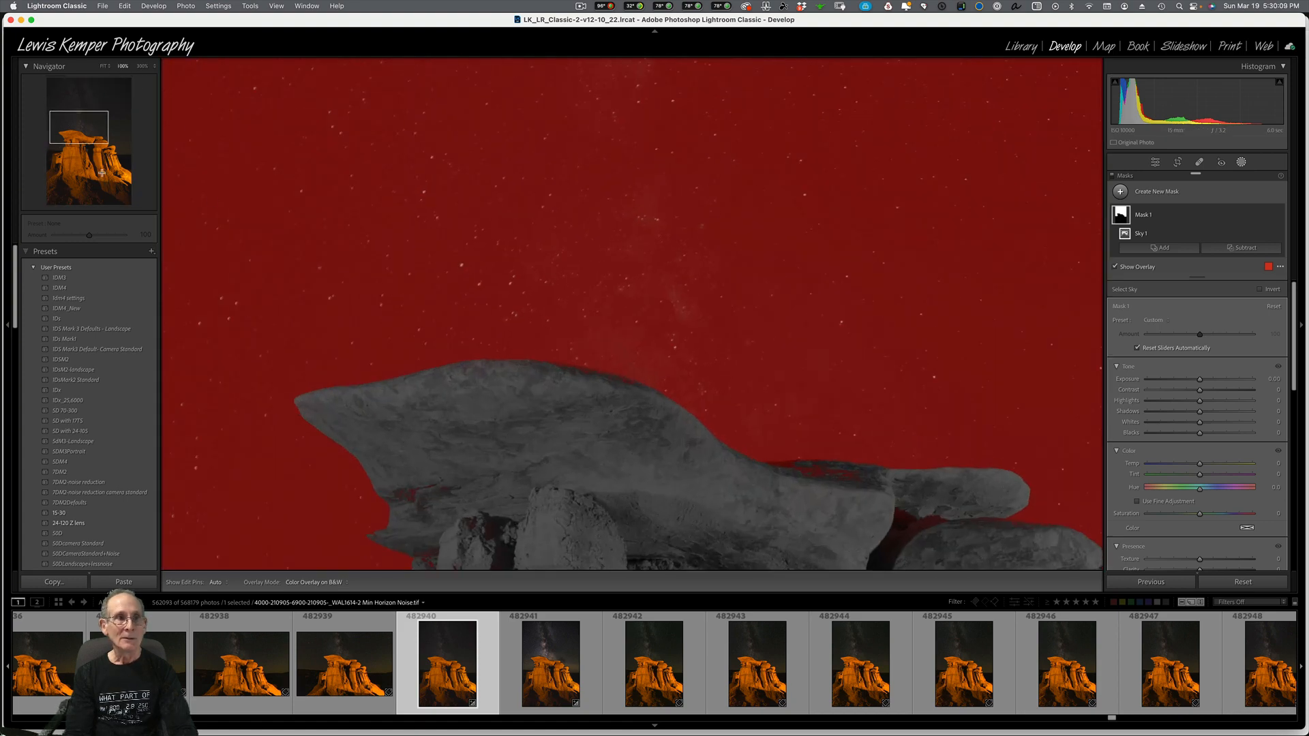
{"action": "left_click_drag", "start_coordinate": [77, 137], "coordinate": [88, 152]}
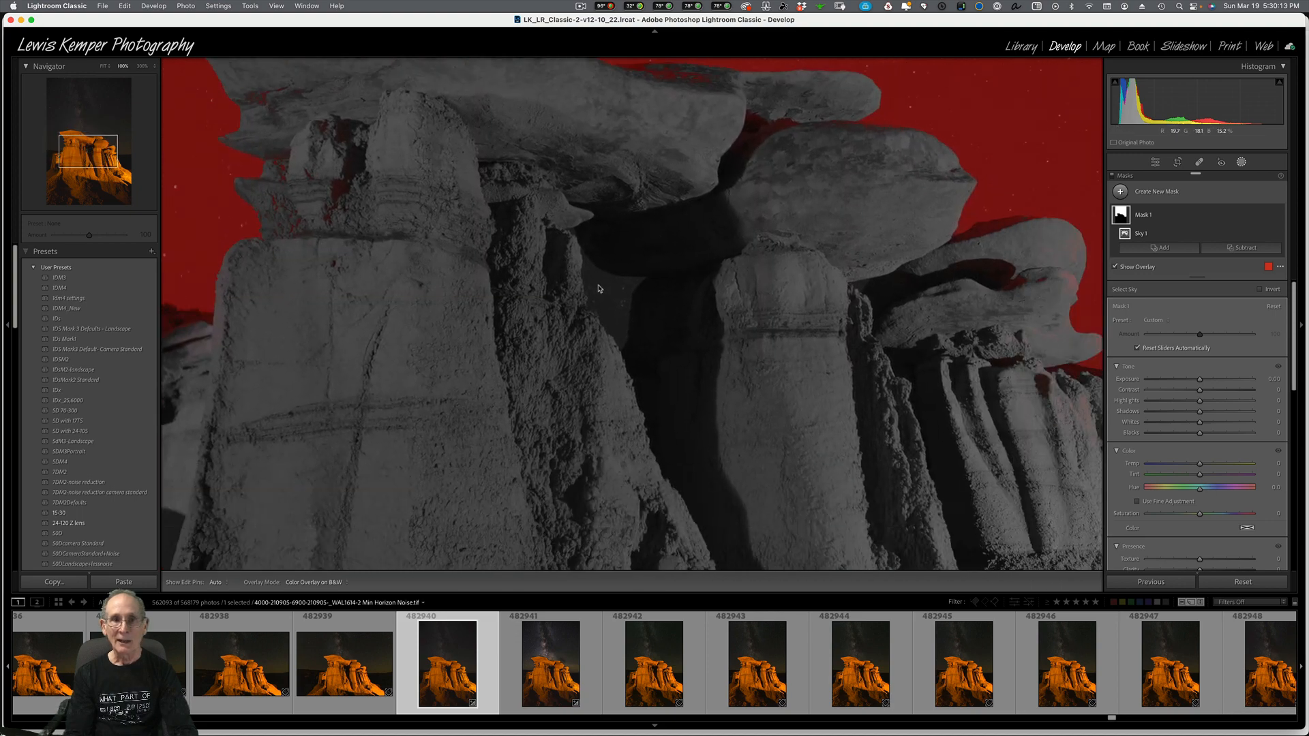
{"action": "left_click", "coordinate": [1165, 249]}
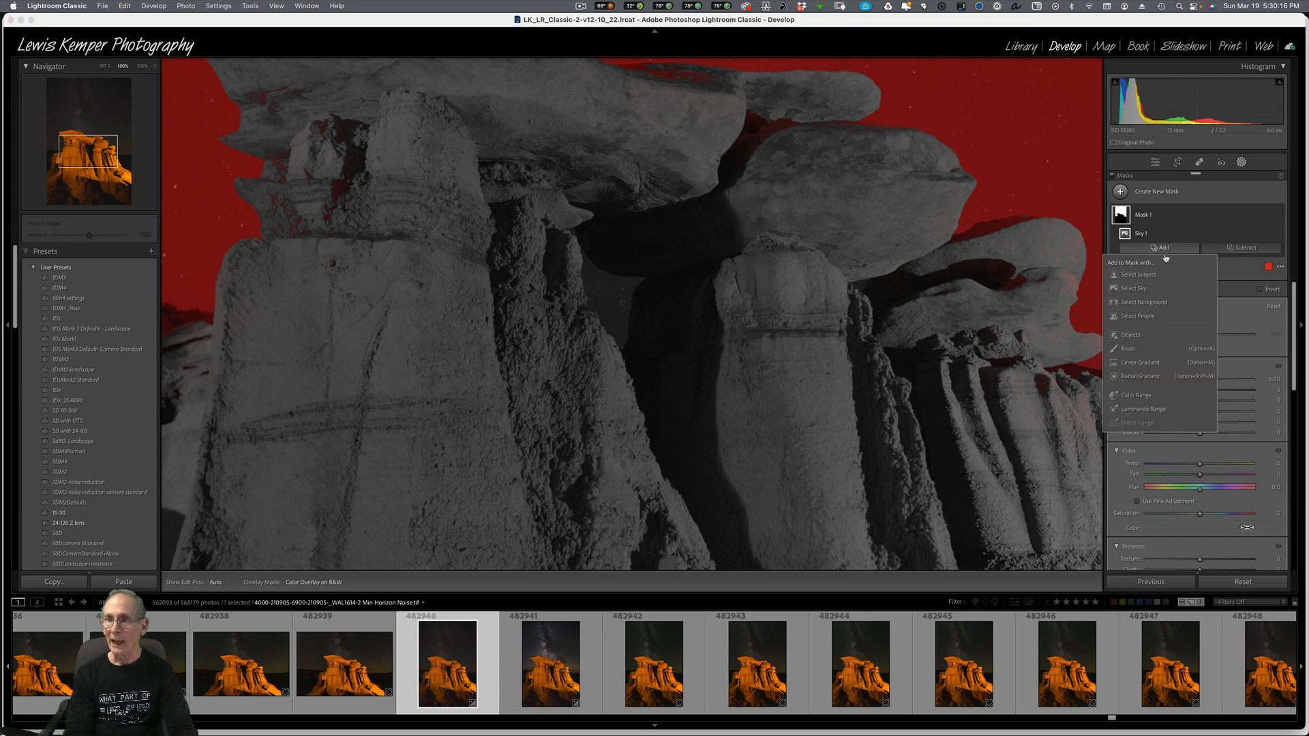
{"action": "left_click", "coordinate": [1126, 349]}
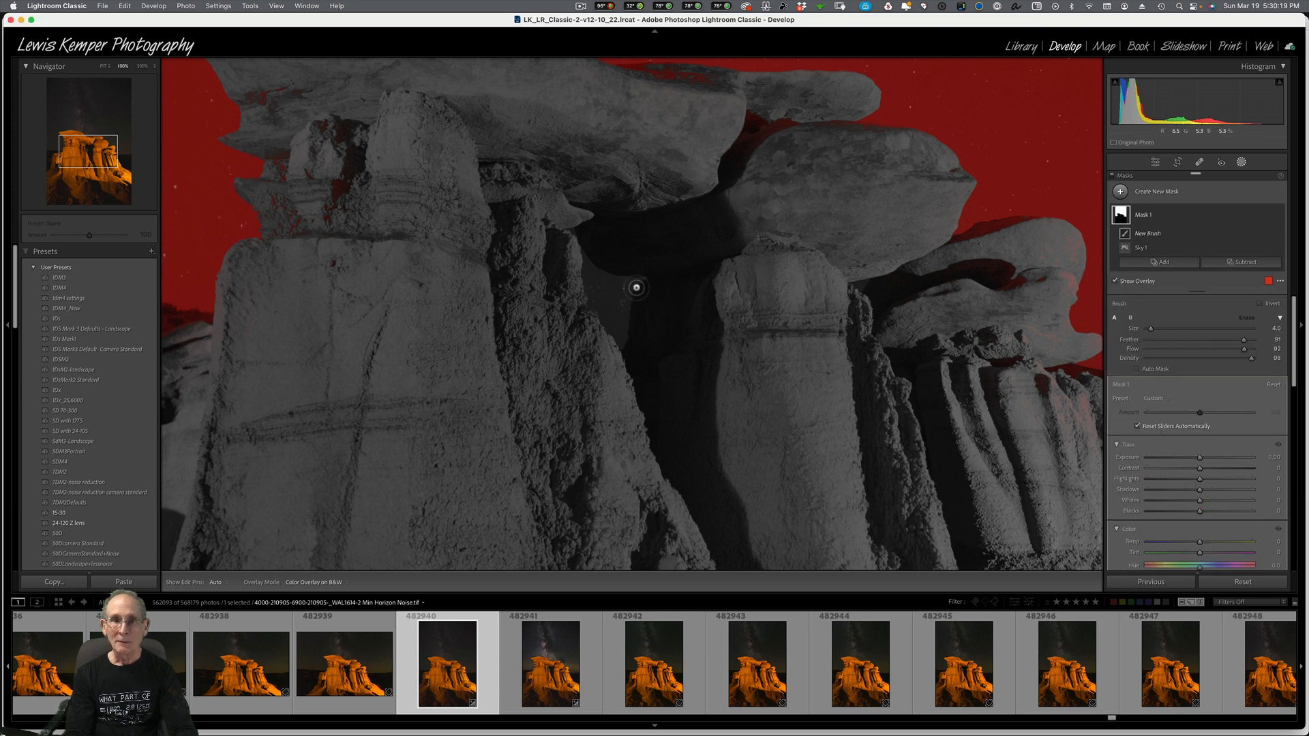
{"action": "mouse_move", "coordinate": [592, 287]}
{"action": "left_mouse_down"}
{"action": "mouse_move", "coordinate": [617, 336]}
{"action": "mouse_move", "coordinate": [628, 285]}
{"action": "mouse_move", "coordinate": [581, 259]}
{"action": "mouse_move", "coordinate": [626, 290]}
{"action": "left_mouse_up"}
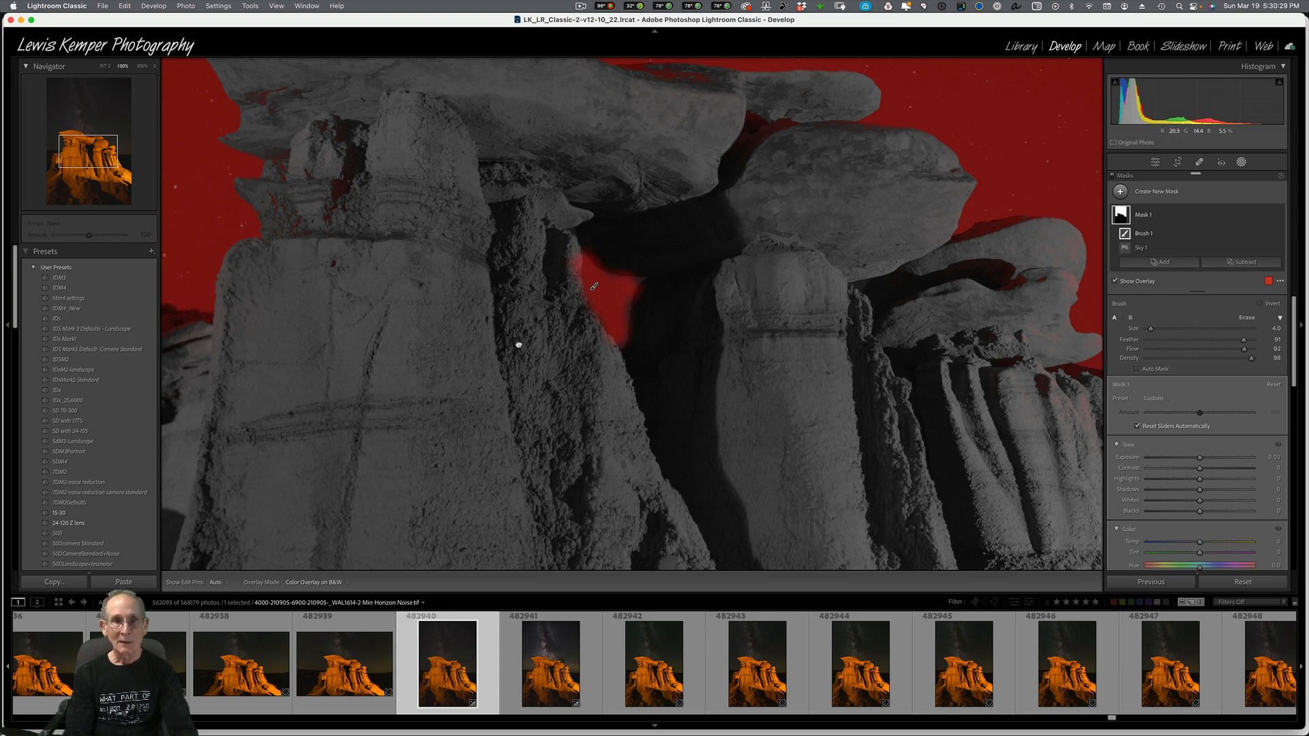
{"action": "left_click_drag", "start_coordinate": [518, 344], "coordinate": [725, 345]}
{"action": "left_click_drag", "start_coordinate": [321, 351], "coordinate": [392, 388]}
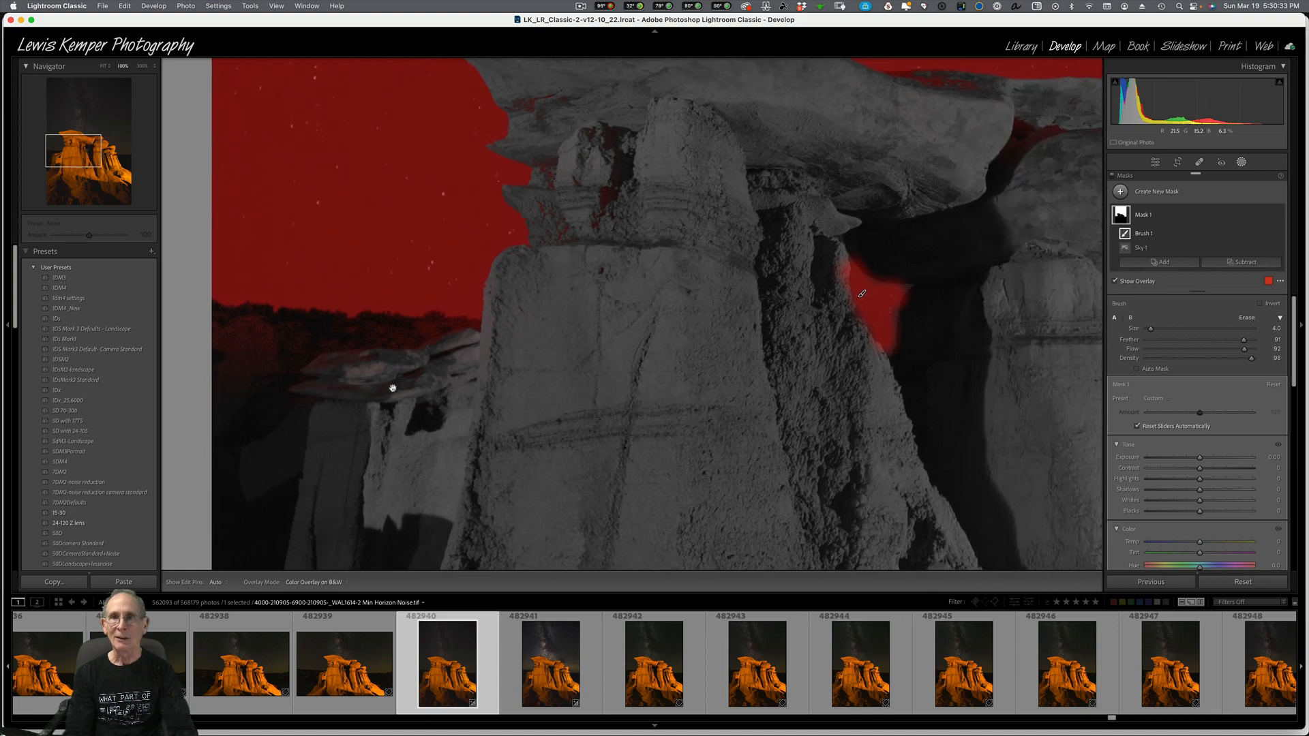
Step: Hide the mask overlay and set the sky mask's Dehaze to 73 and Clarity to 64
{"action": "left_click", "coordinate": [103, 68]}
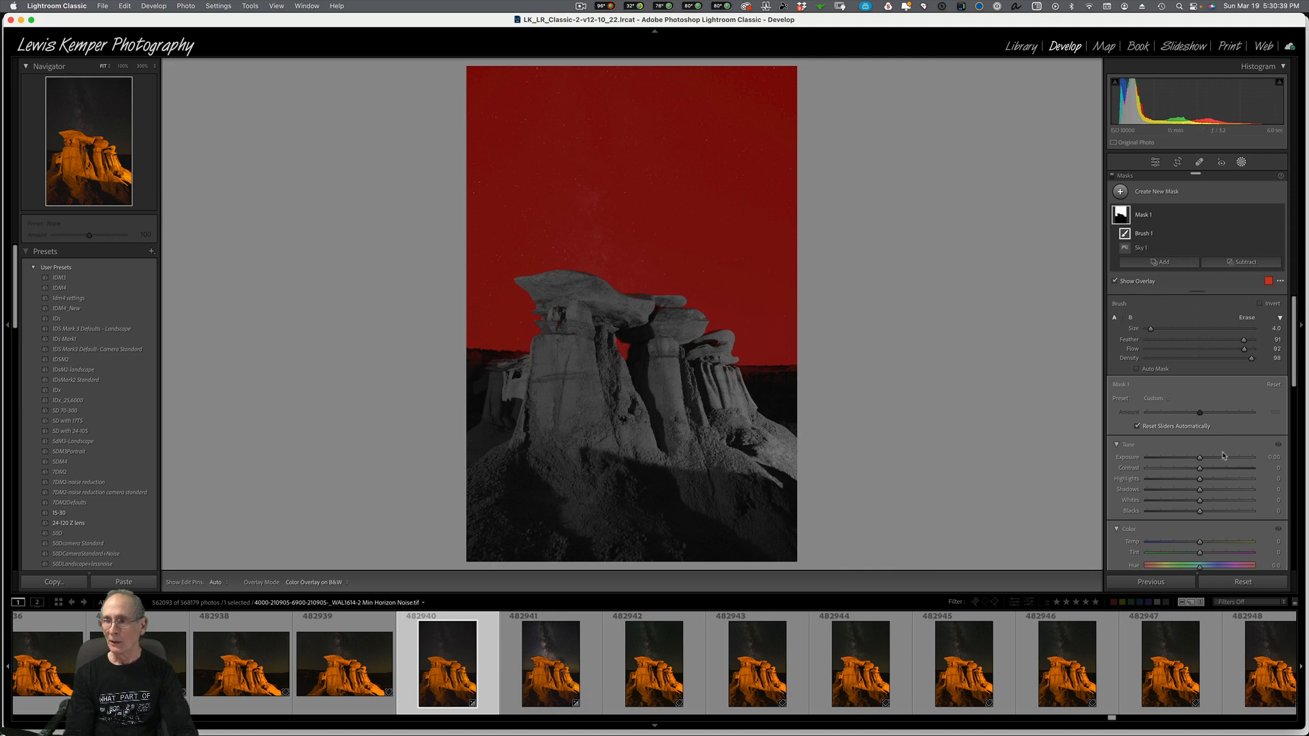
{"action": "scroll", "coordinate": [1200, 488], "scroll_direction": "down", "scroll_amount": 3}
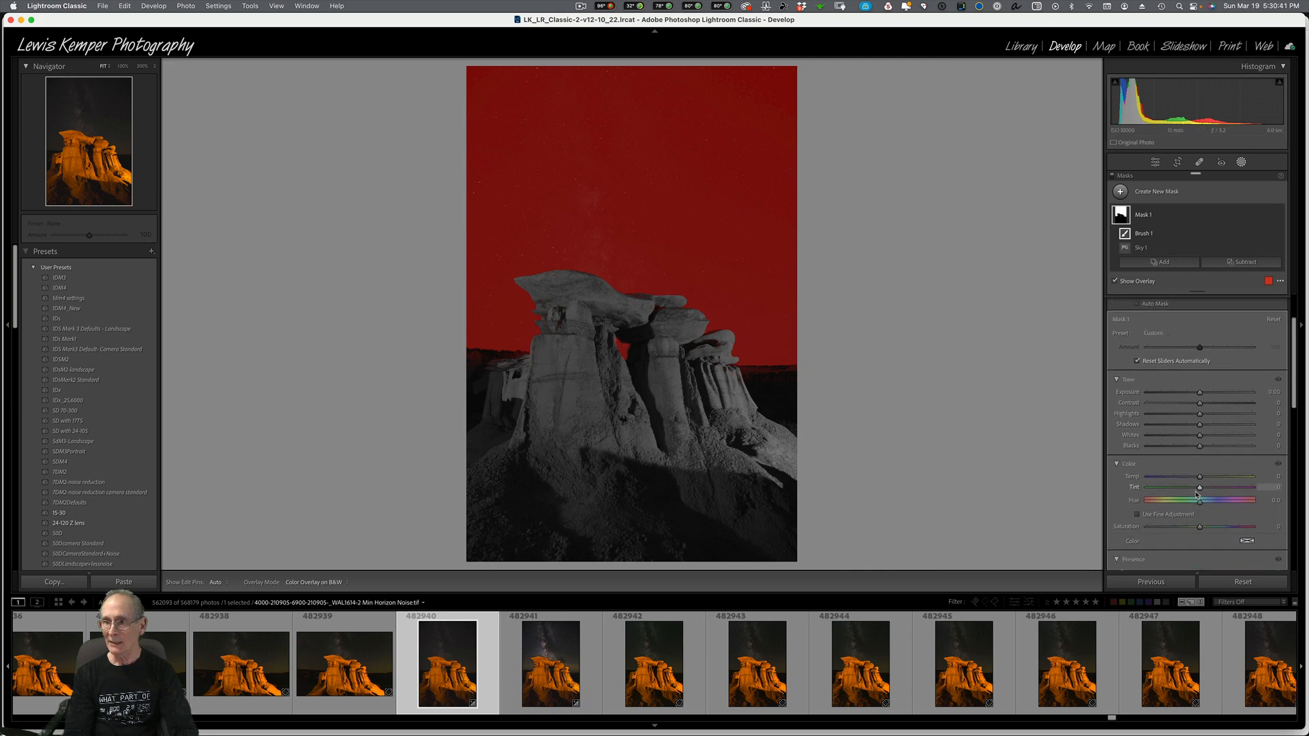
{"action": "scroll", "coordinate": [1200, 493], "scroll_direction": "down", "scroll_amount": 3}
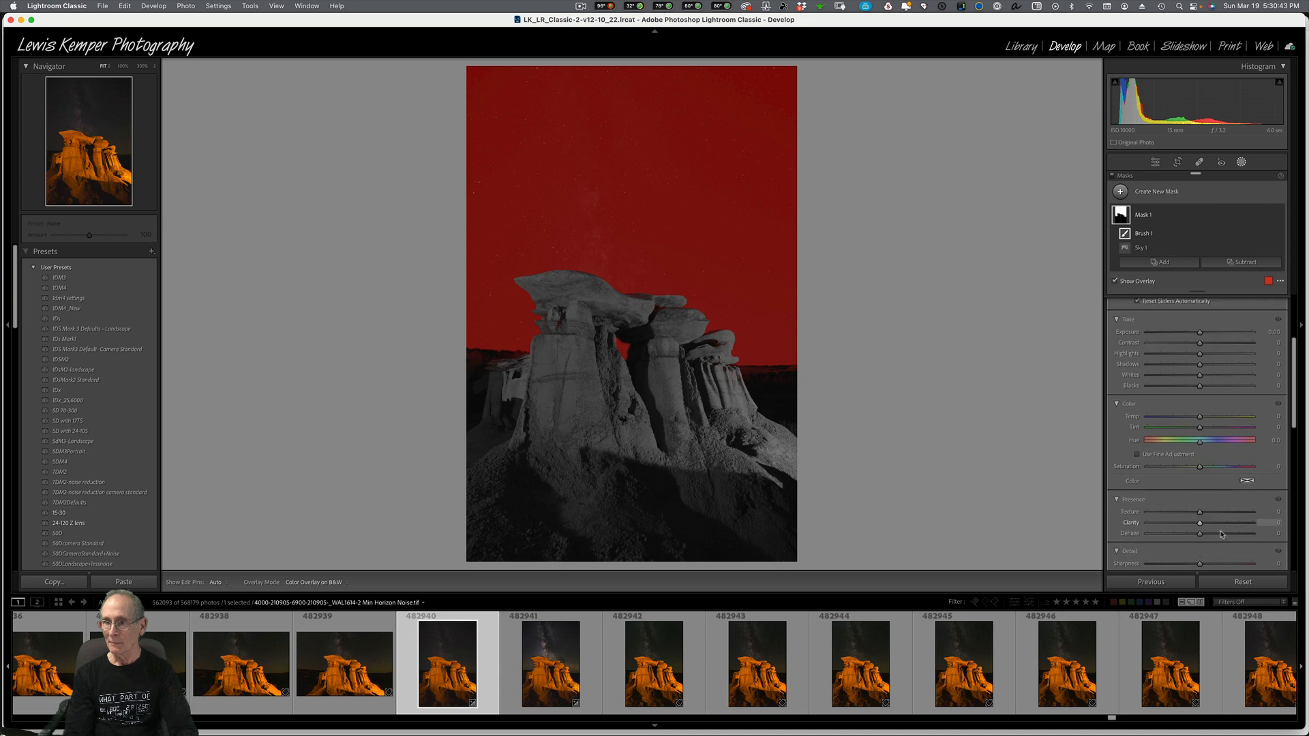
{"action": "left_click", "coordinate": [1221, 534]}
{"action": "key", "text": "o"}
{"action": "left_click_drag", "start_coordinate": [1233, 537], "coordinate": [1233, 536]}
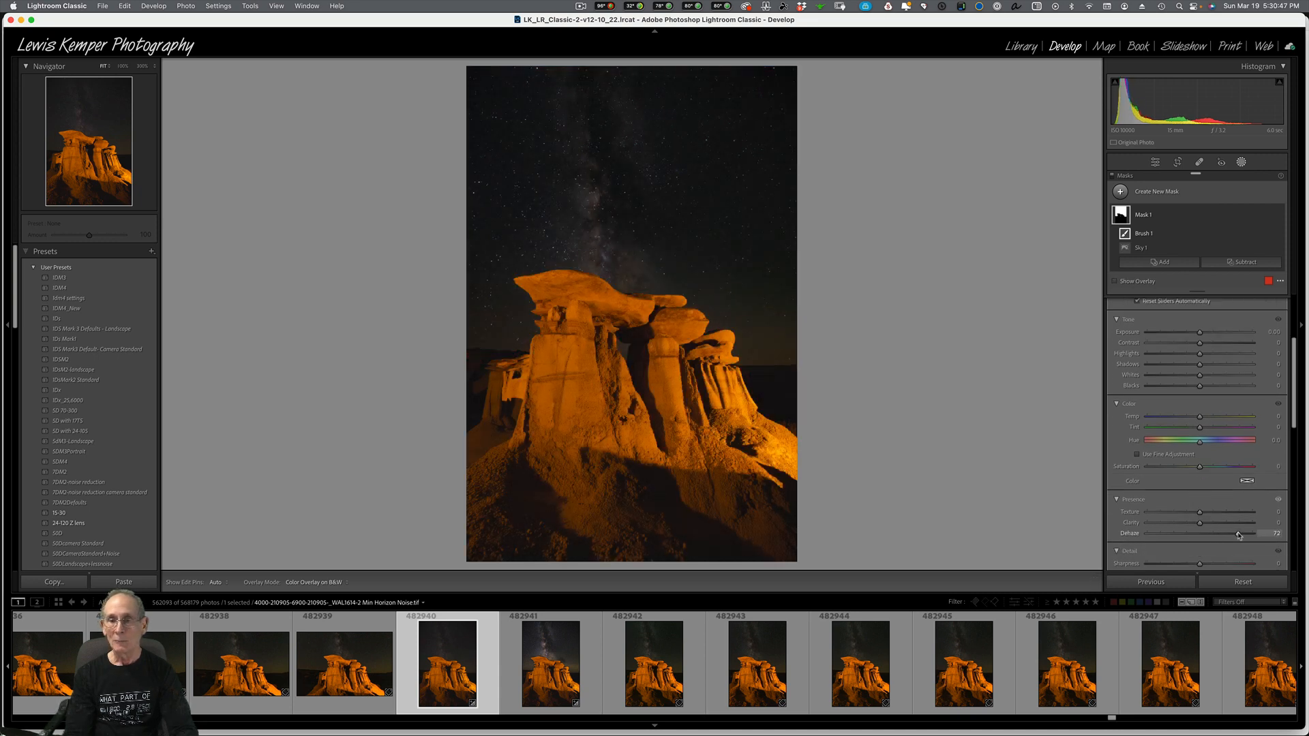
{"action": "left_click_drag", "start_coordinate": [1240, 536], "coordinate": [1238, 534]}
{"action": "left_click", "coordinate": [1220, 524]}
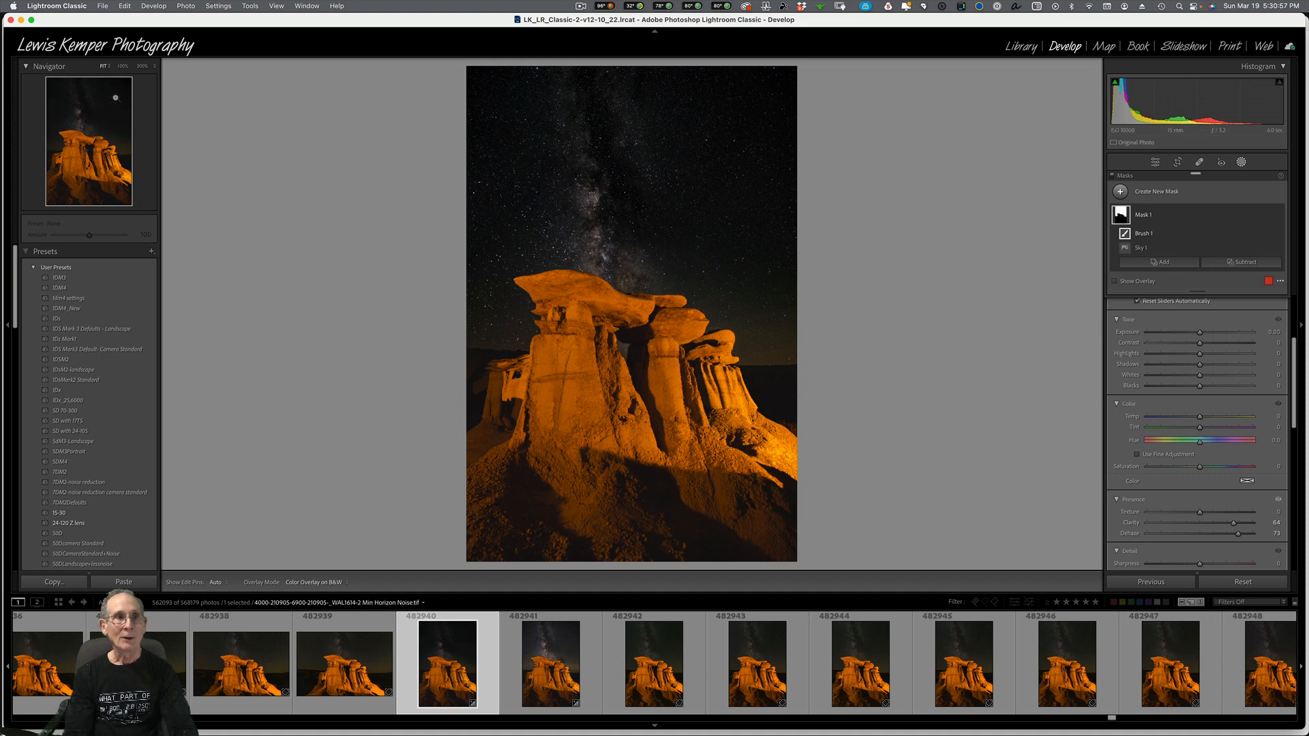
Step: Check the masked sky at 100% and set the sky mask's Saturation to 73
{"action": "left_click", "coordinate": [122, 66]}
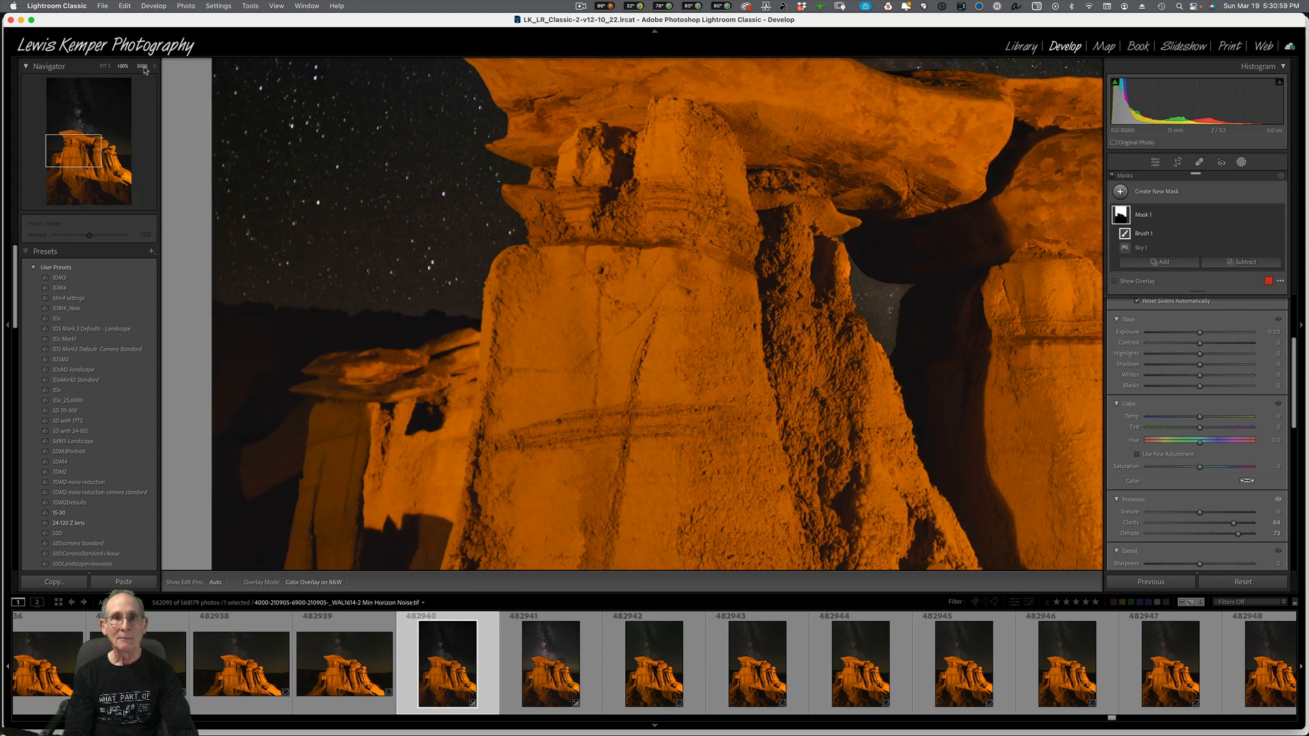
{"action": "left_click_drag", "start_coordinate": [552, 206], "coordinate": [652, 285]}
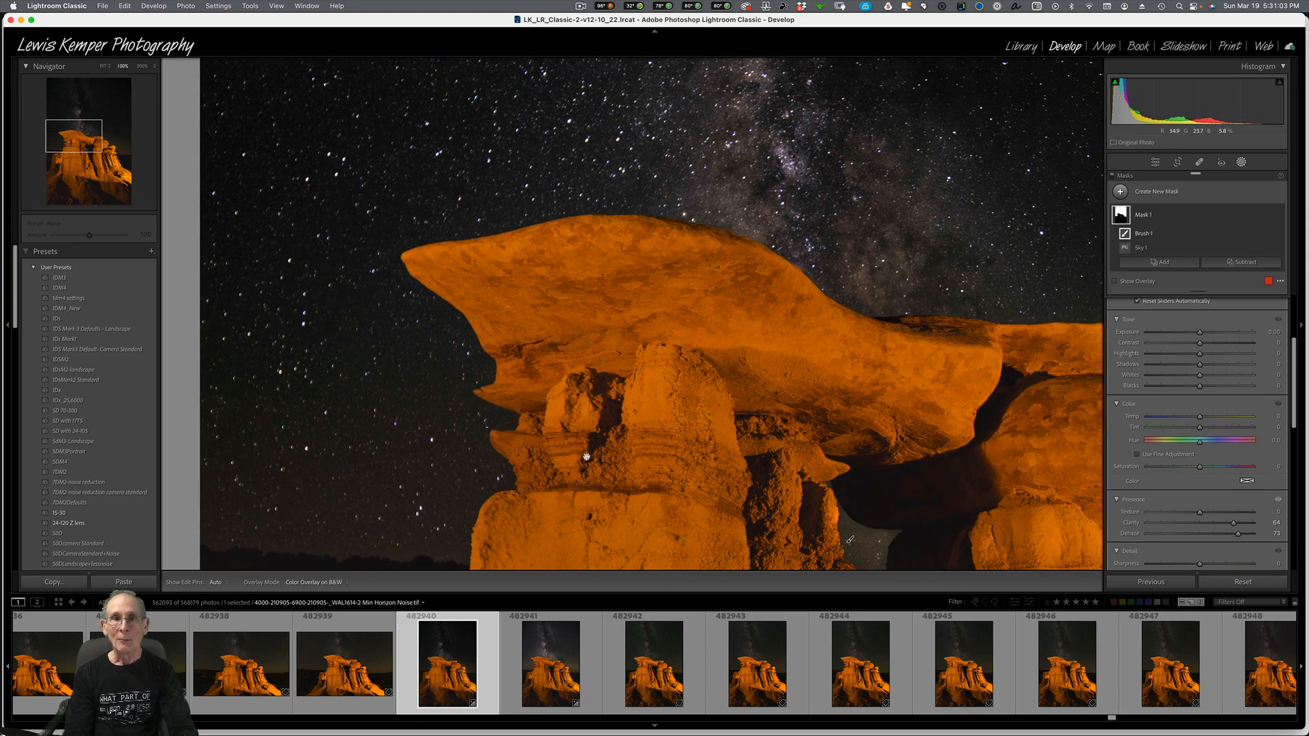
{"action": "left_click_drag", "start_coordinate": [587, 457], "coordinate": [555, 537]}
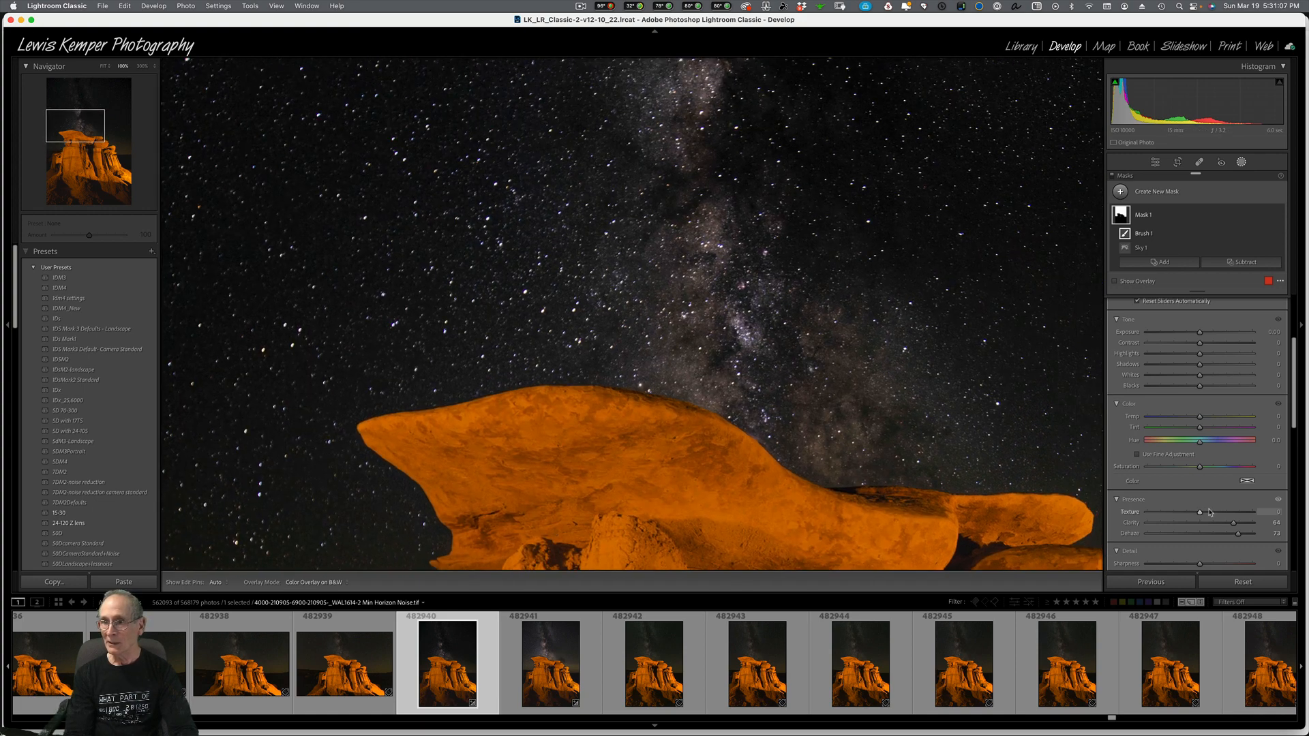
{"action": "scroll", "coordinate": [1220, 512], "scroll_direction": "down", "scroll_amount": 1}
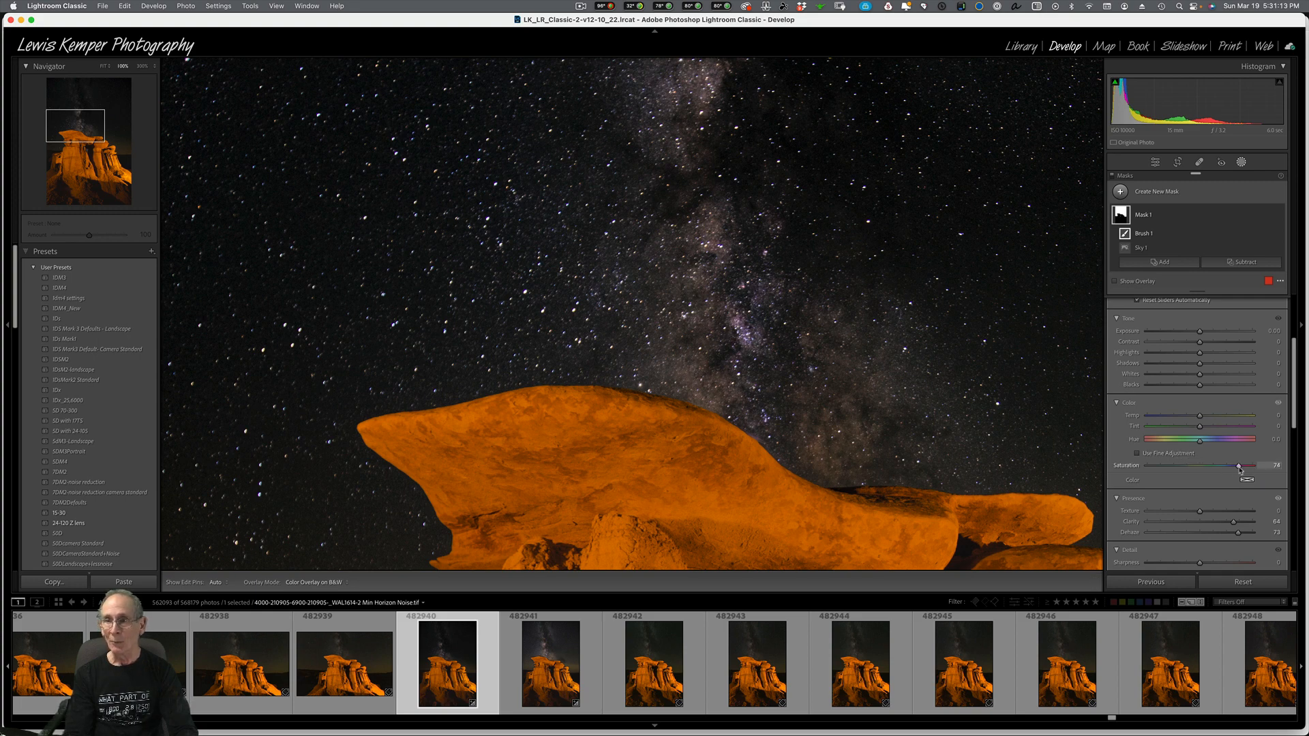
{"action": "left_click_drag", "start_coordinate": [1239, 470], "coordinate": [1238, 470]}
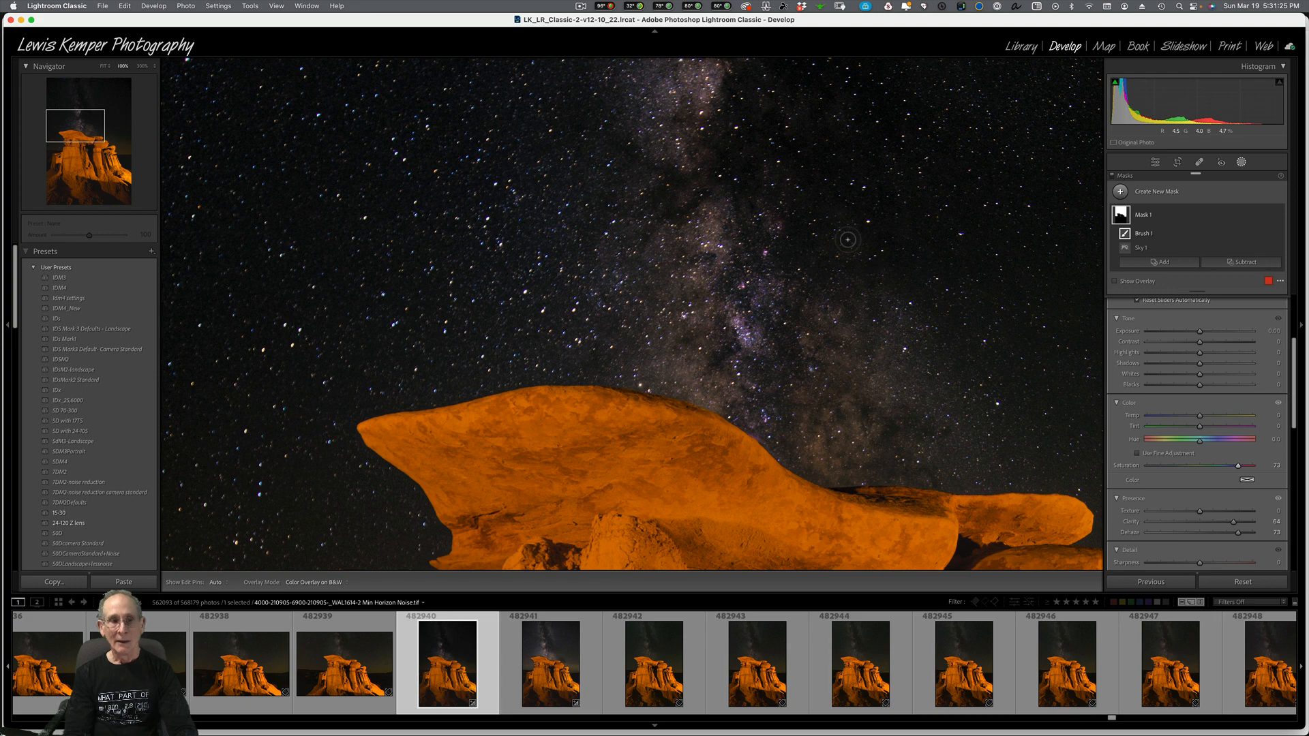
Step: Fit the whole photo in view and give its shadows a blue tint with Color Grading
{"action": "left_click", "coordinate": [102, 66]}
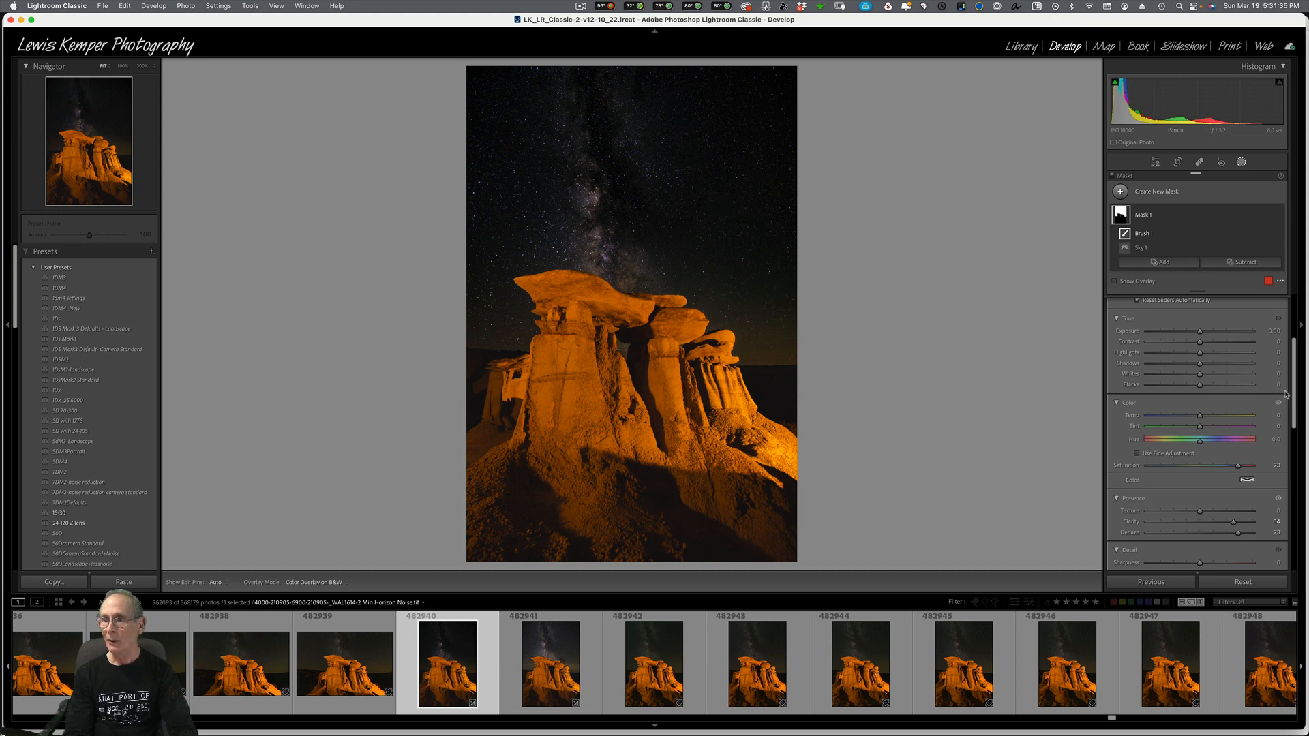
{"action": "left_click_drag", "start_coordinate": [1293, 399], "coordinate": [1294, 530]}
{"action": "left_click", "coordinate": [1253, 502]}
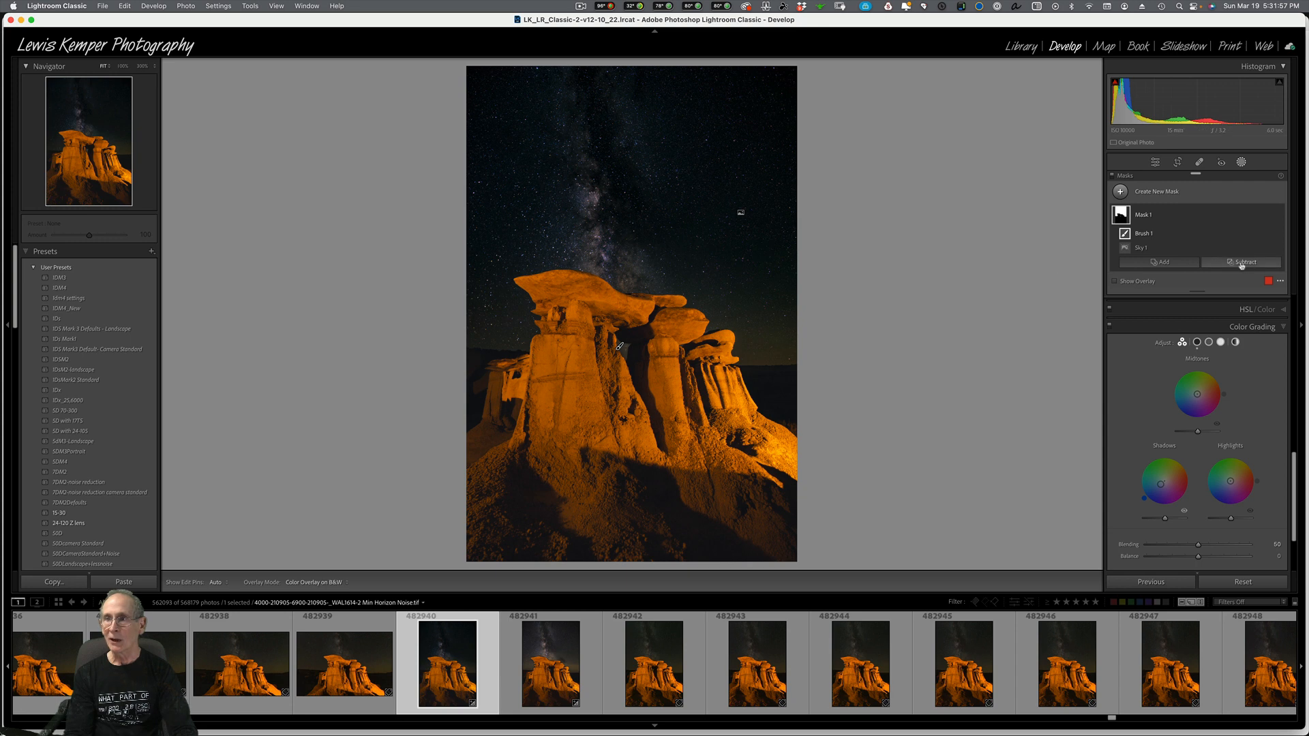
Step: Raise the HSL Saturation of the whole photo's reds to +45, oranges to +47 and yellows to +51
{"action": "left_click", "coordinate": [1245, 310]}
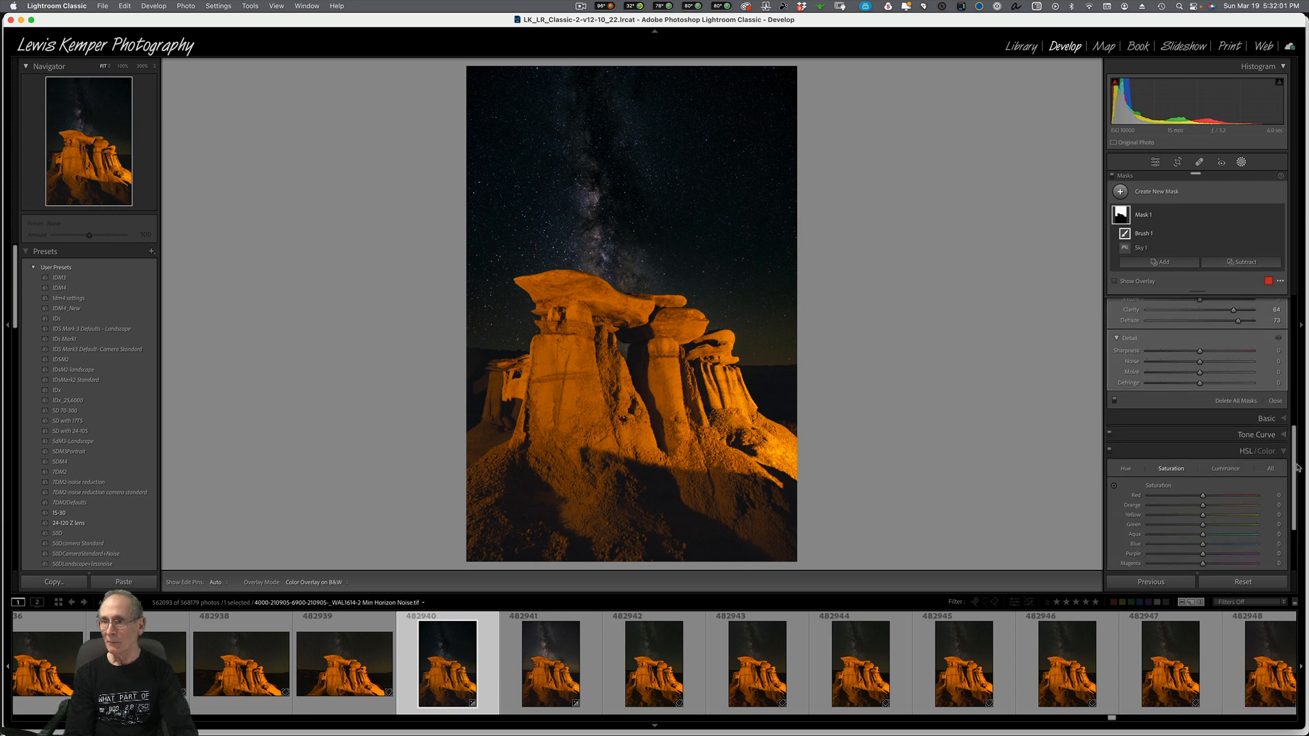
{"action": "scroll", "coordinate": [1296, 469], "scroll_direction": "down", "scroll_amount": 3}
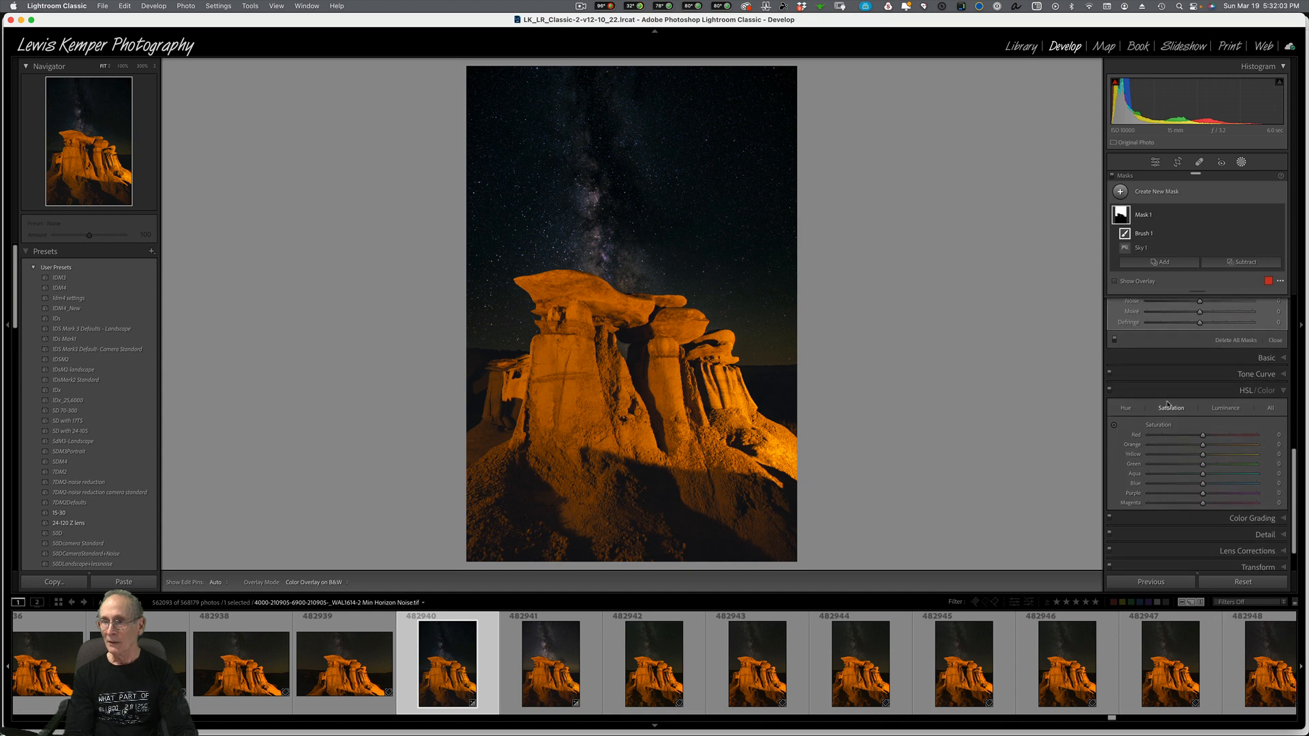
{"action": "left_click_drag", "start_coordinate": [1222, 436], "coordinate": [1227, 436]}
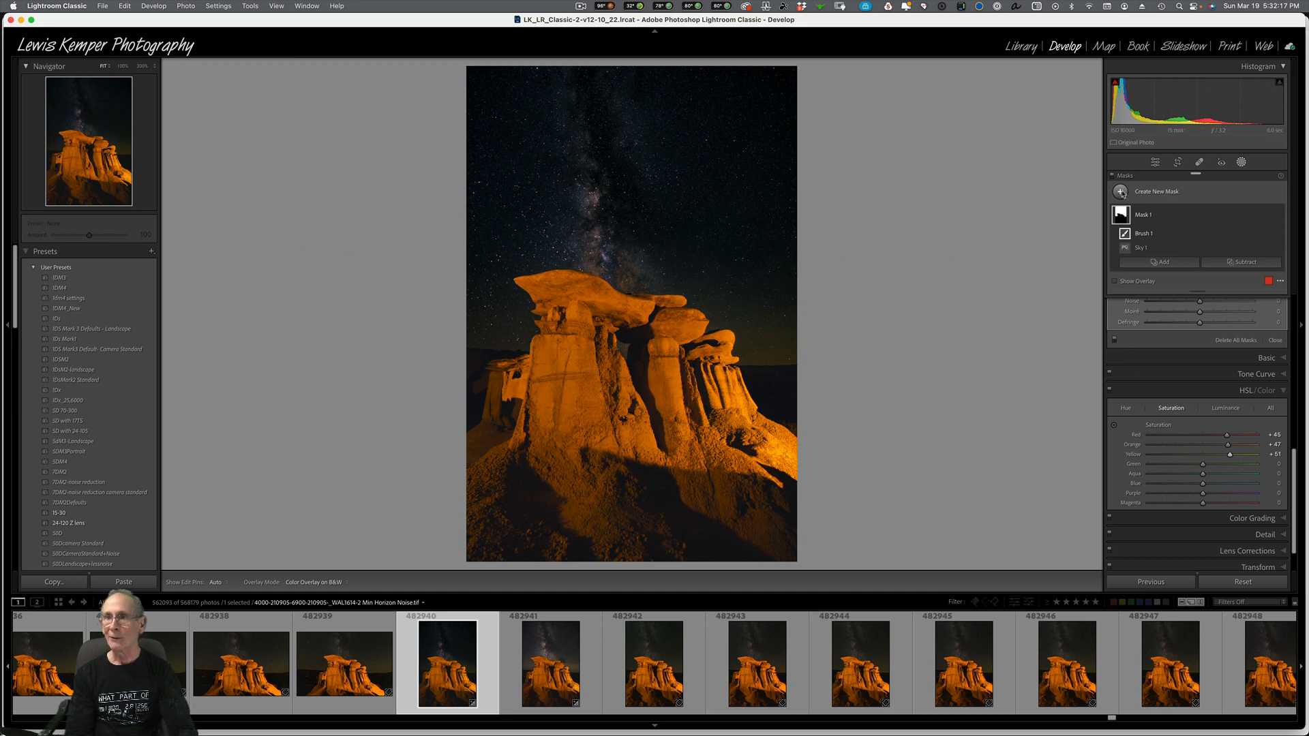
Step: Create a new brush mask and set its Highlights to 46 and Clarity to 19
{"action": "left_click", "coordinate": [1122, 194]}
{"action": "left_click", "coordinate": [1163, 275]}
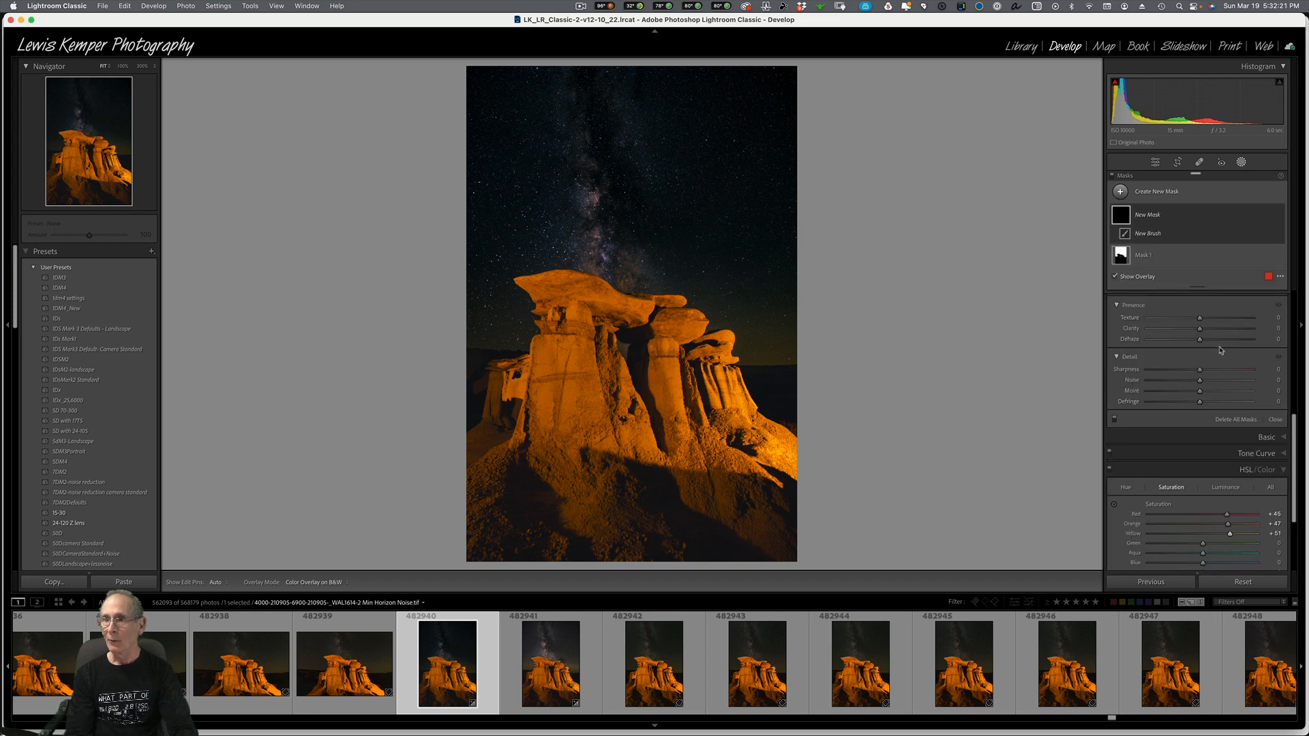
{"action": "scroll", "coordinate": [1220, 349], "scroll_direction": "up", "scroll_amount": 4}
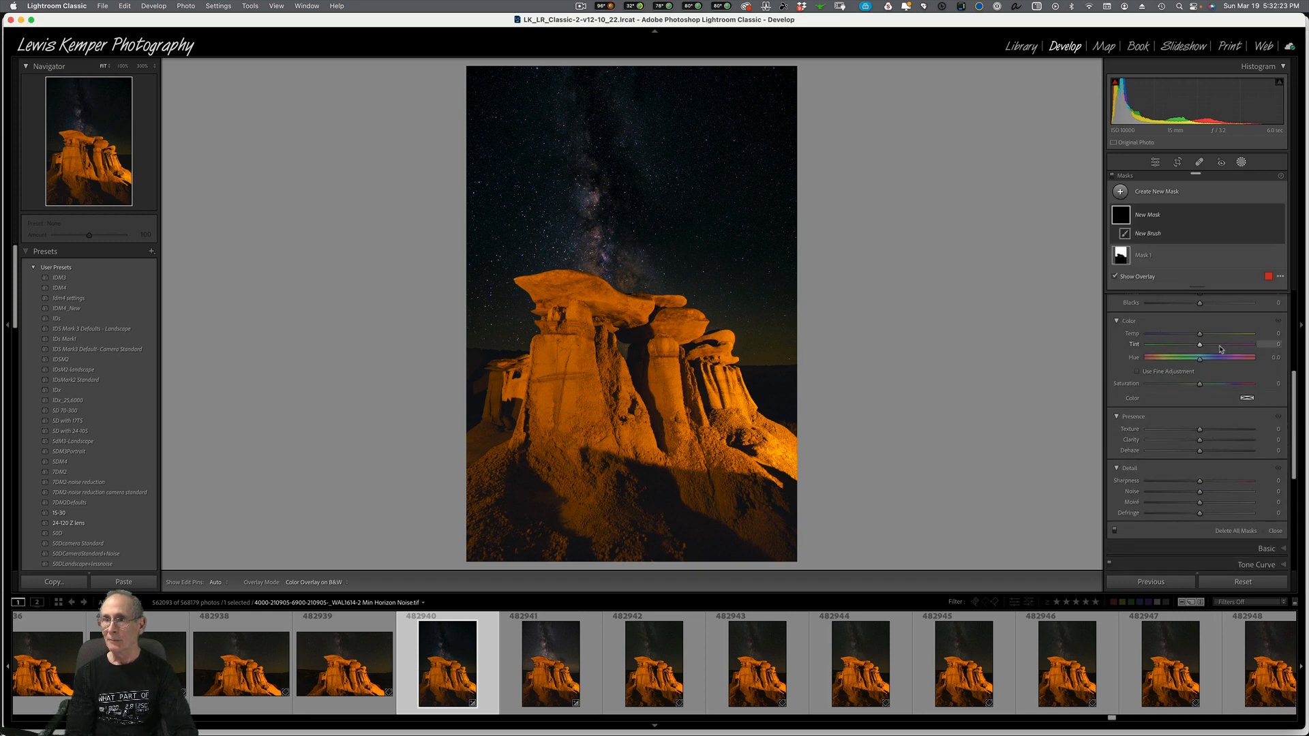
{"action": "scroll", "coordinate": [1221, 349], "scroll_direction": "up", "scroll_amount": 3}
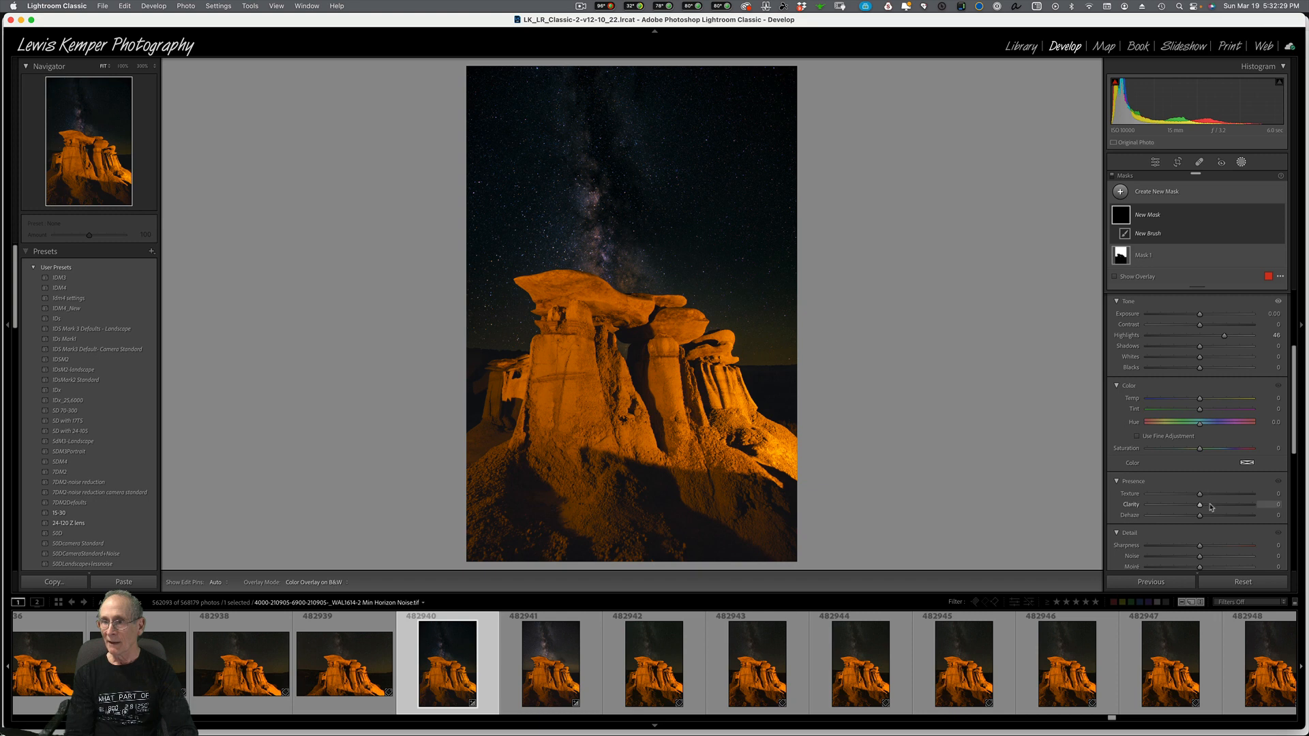
{"action": "left_click_drag", "start_coordinate": [1206, 505], "coordinate": [1211, 506]}
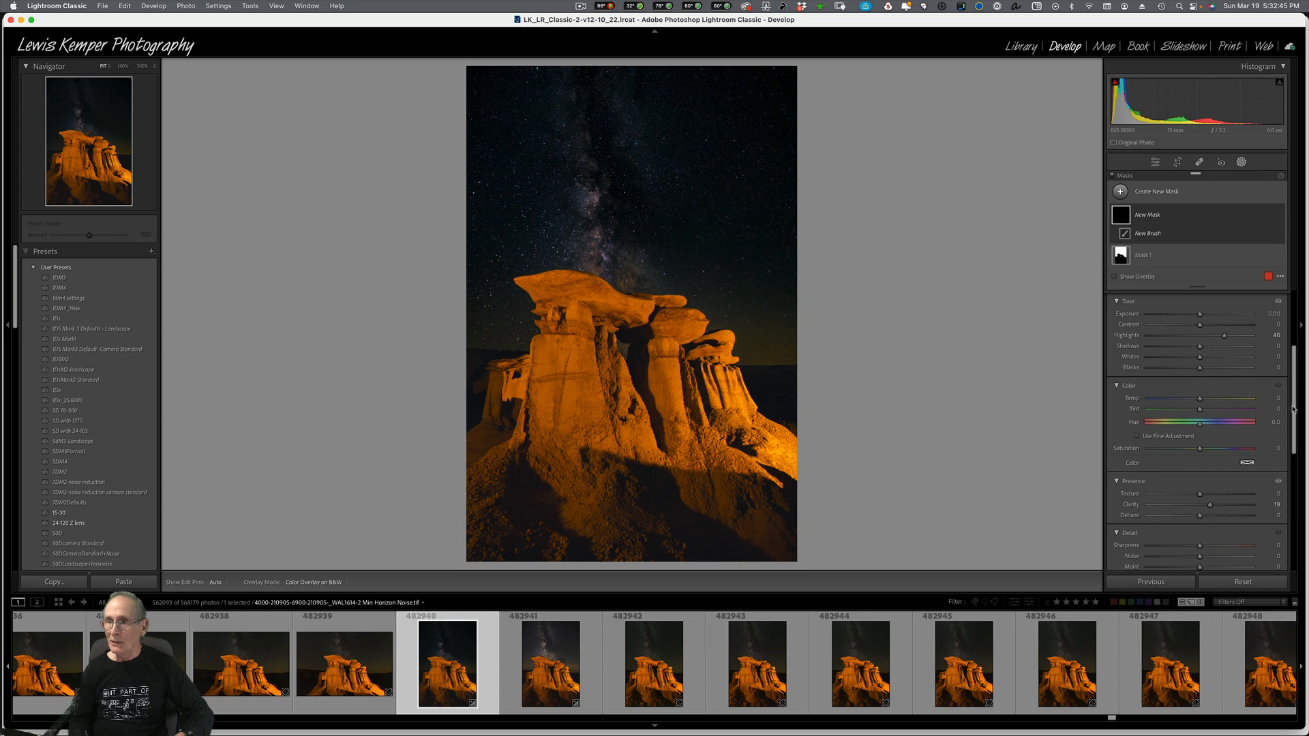
Step: Set the brush Flow to 73 and paint the new mask along the Milky Way above the hoodoos
{"action": "scroll", "coordinate": [1294, 414], "scroll_direction": "up", "scroll_amount": 5}
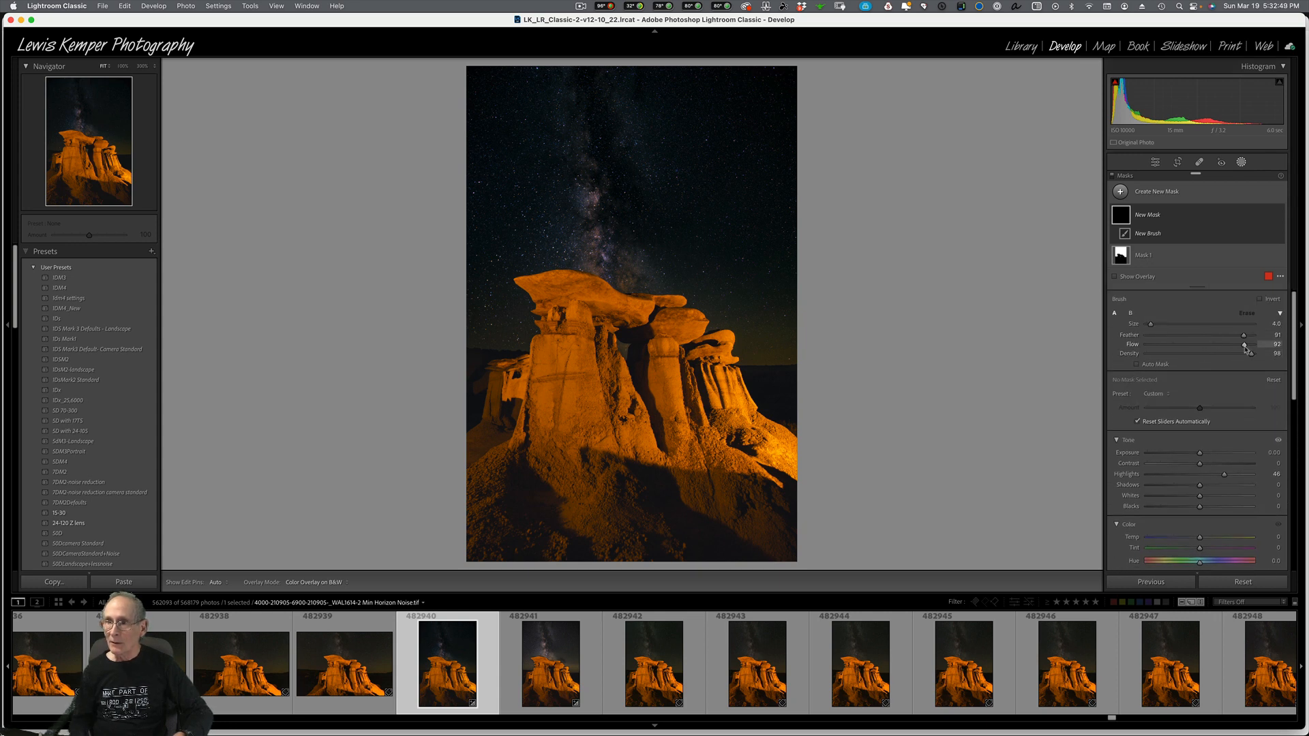
{"action": "left_click_drag", "start_coordinate": [1237, 346], "coordinate": [1224, 346]}
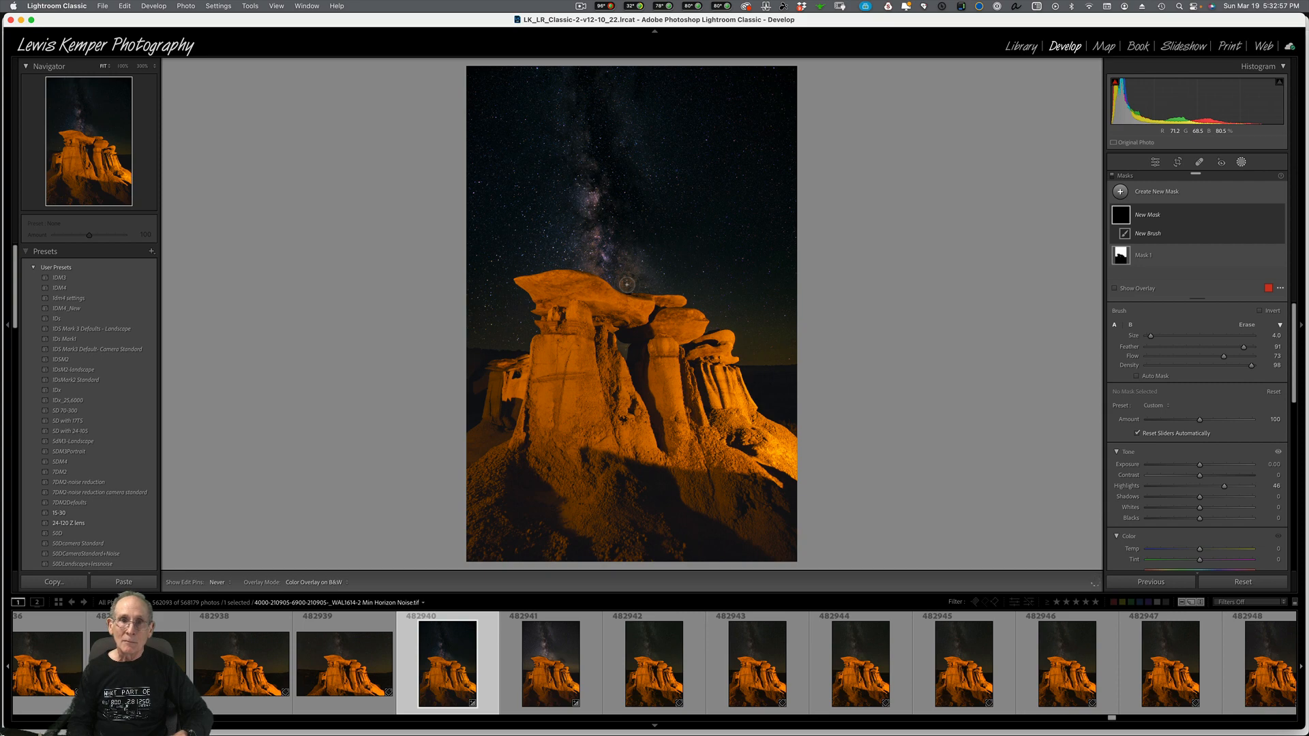
{"action": "left_click_drag", "start_coordinate": [611, 204], "coordinate": [606, 161]}
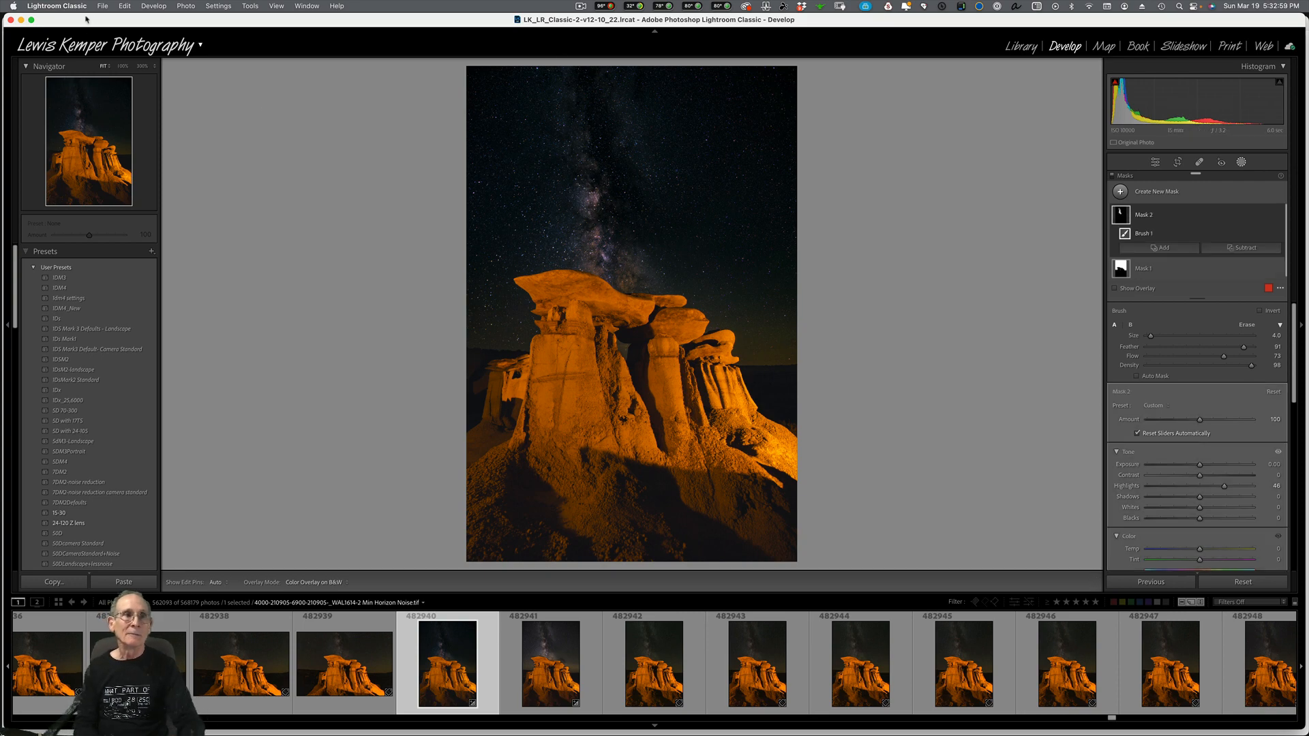
Step: Compare the composite's Milky Way at 100% with the unedited single frame 482942, and return to the whole composite
{"action": "left_click", "coordinate": [123, 66]}
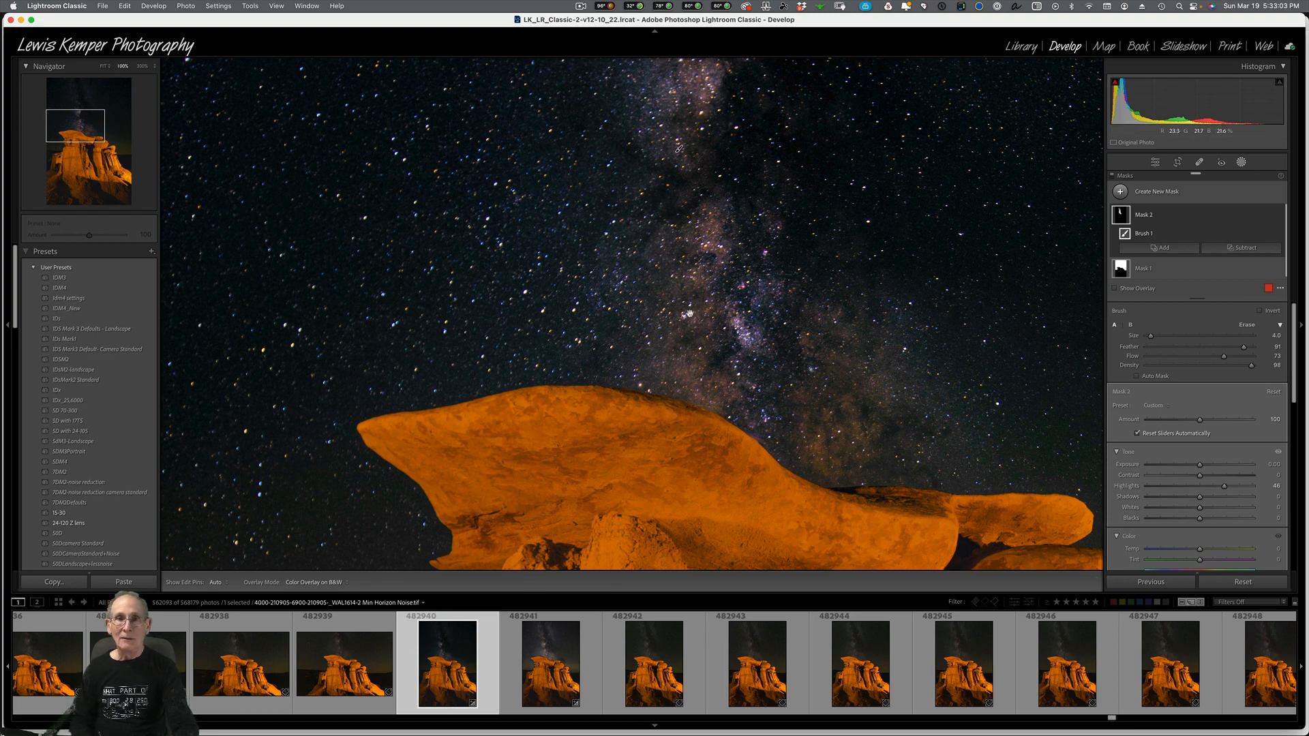
{"action": "left_click_drag", "start_coordinate": [712, 261], "coordinate": [702, 498]}
{"action": "left_click_drag", "start_coordinate": [691, 300], "coordinate": [641, 396]}
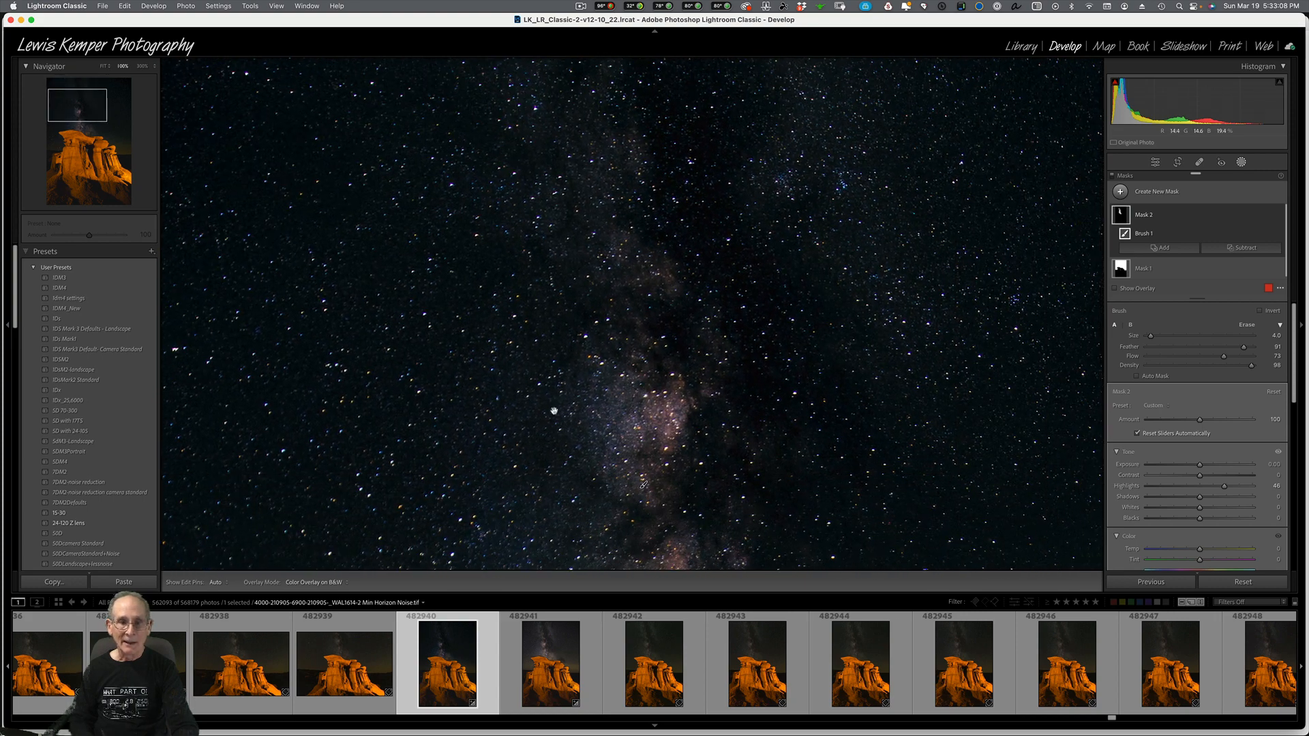
{"action": "left_click", "coordinate": [654, 664]}
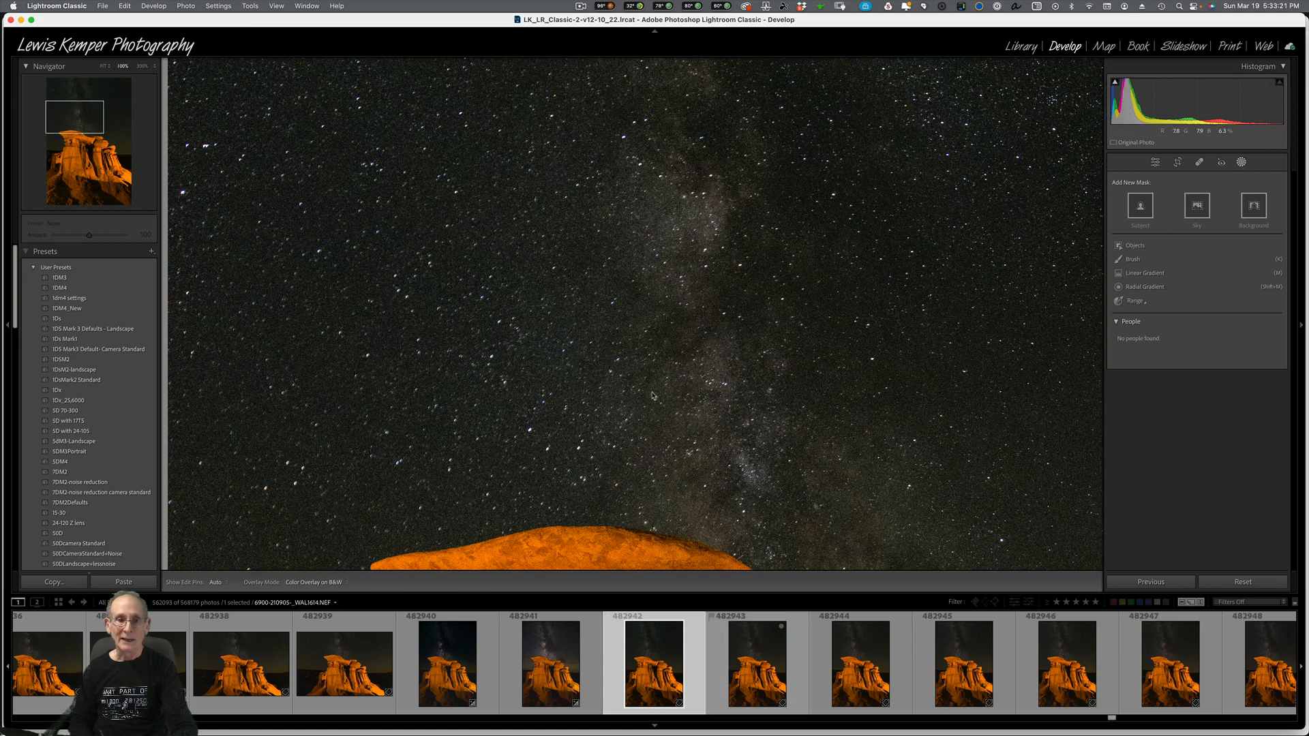
{"action": "left_click", "coordinate": [442, 669]}
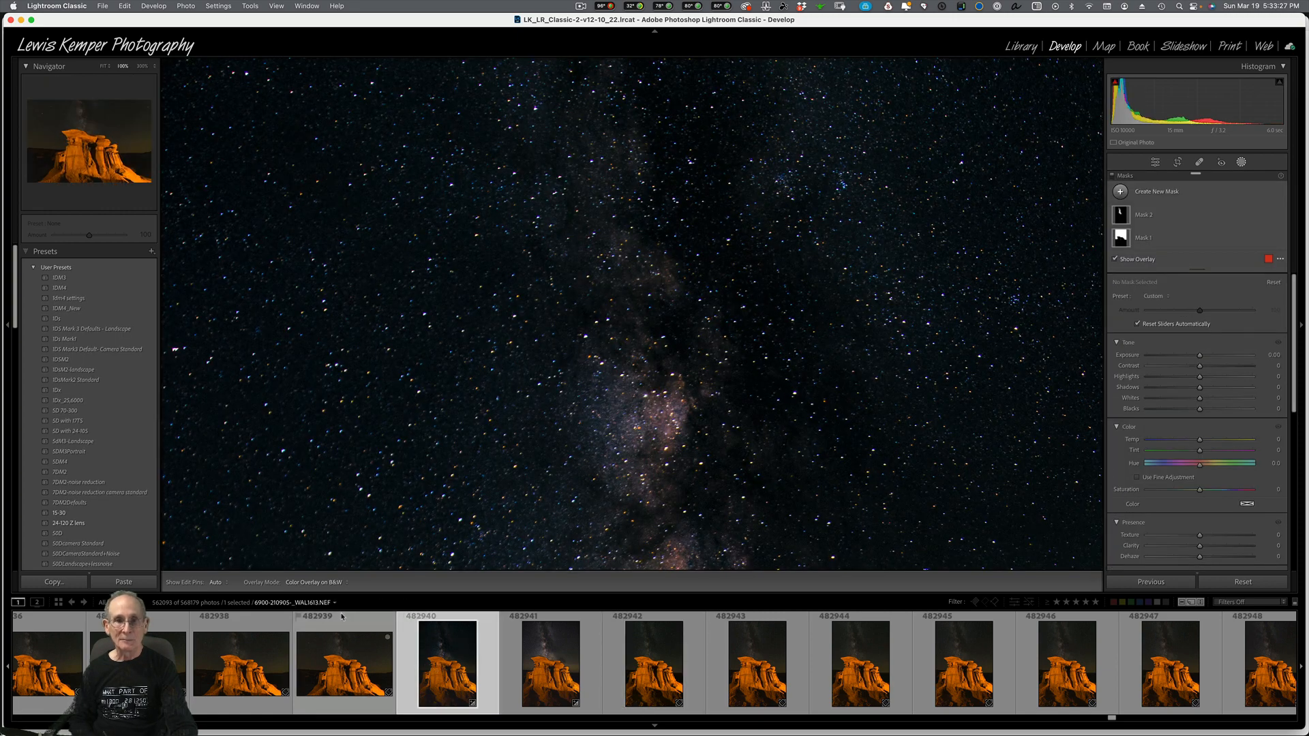
{"action": "left_click", "coordinate": [104, 66]}
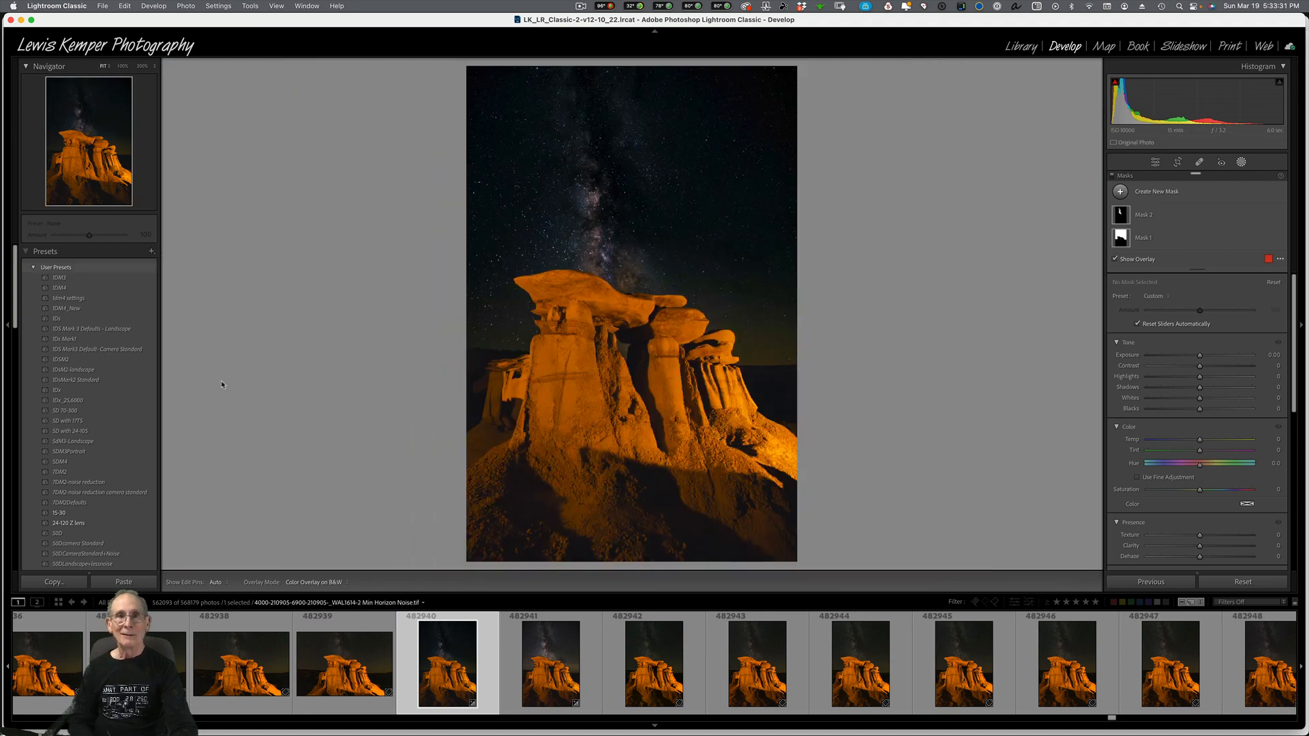